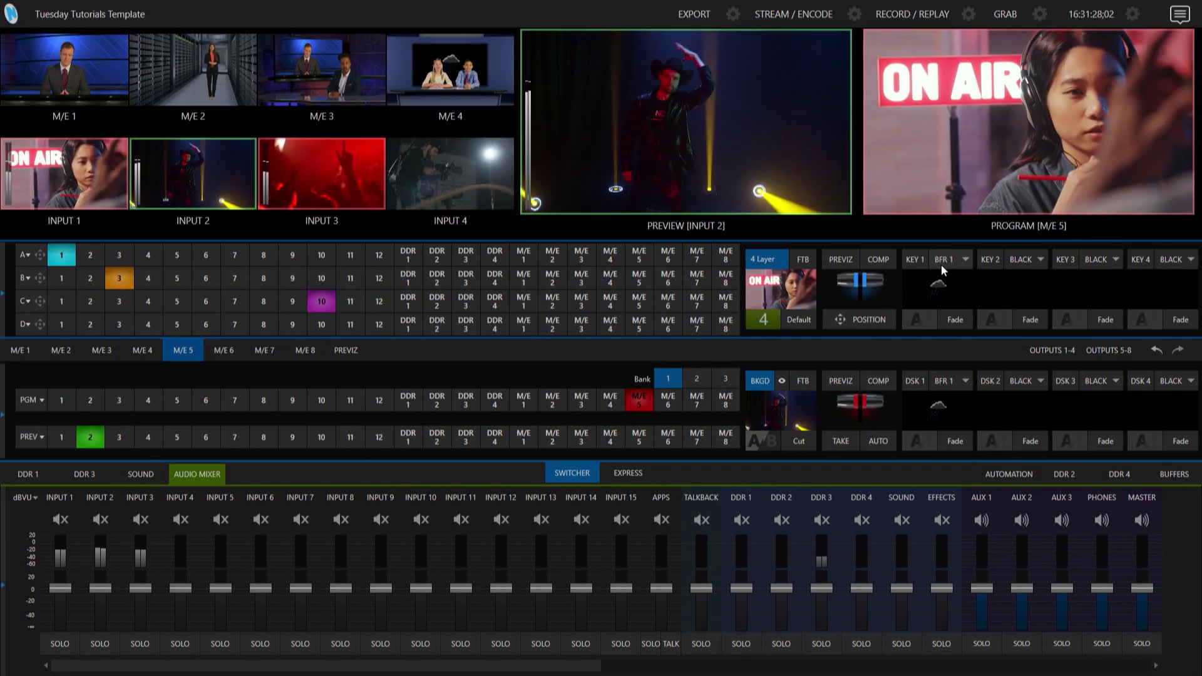
# - Put M/E 5 on program and recall its saved comps 1 and 2
pyautogui.moveTo(927, 275)
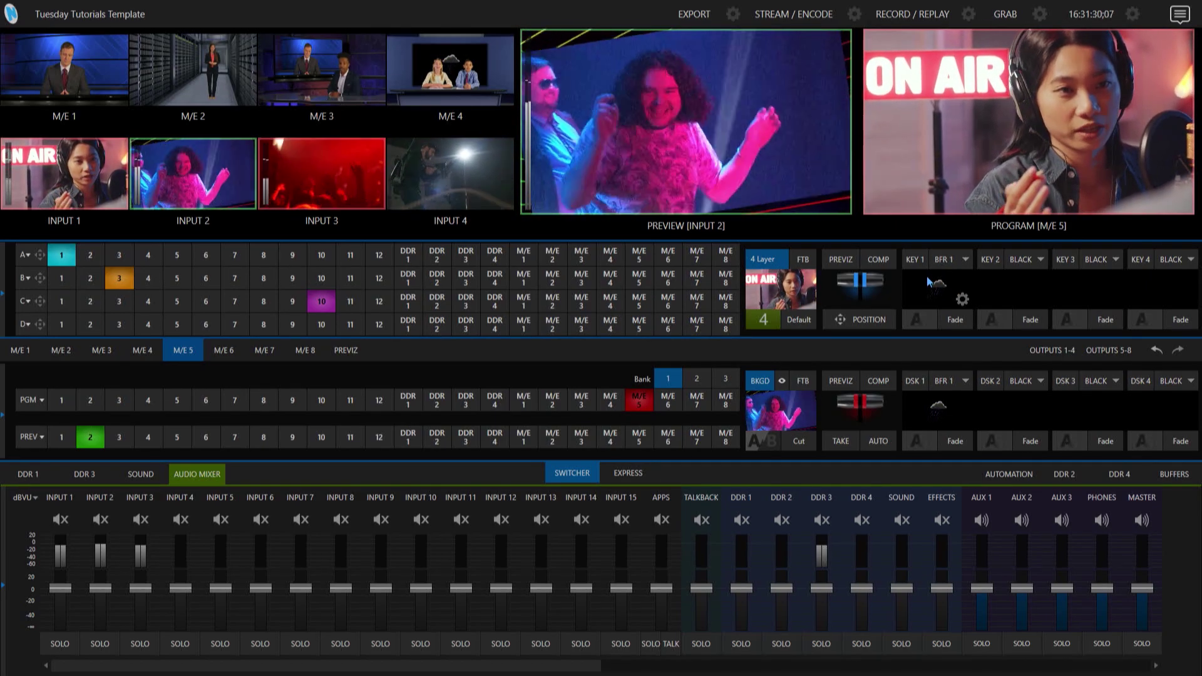
pyautogui.click(642, 404)
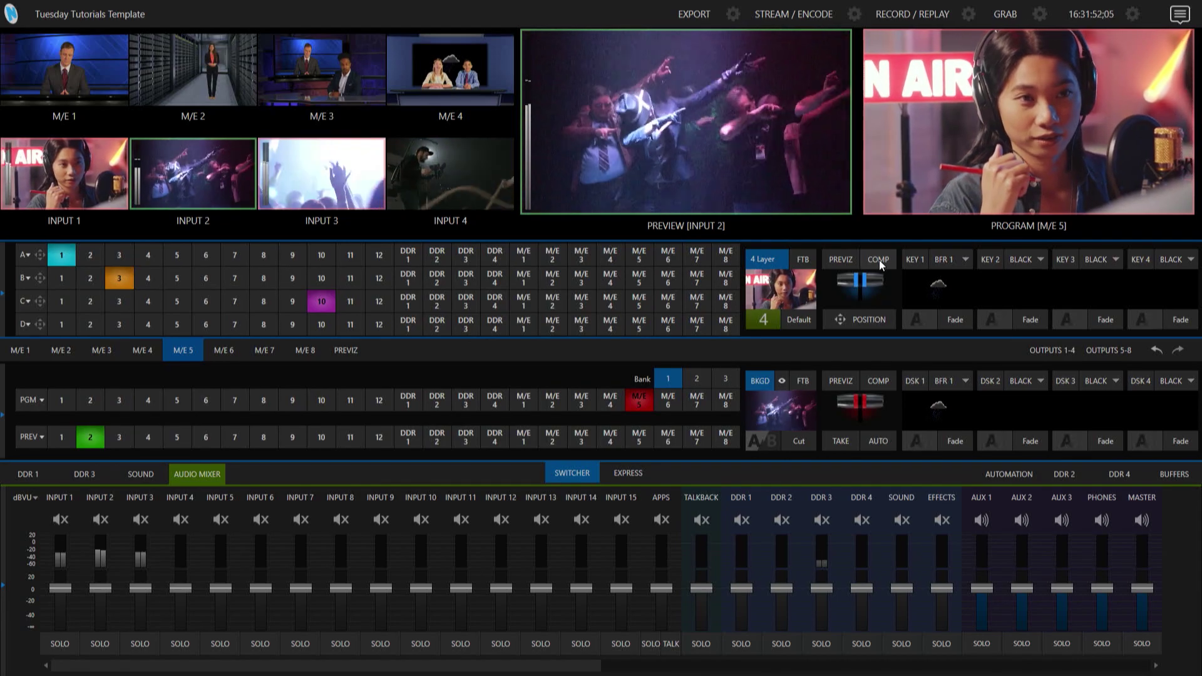
pyautogui.click(878, 260)
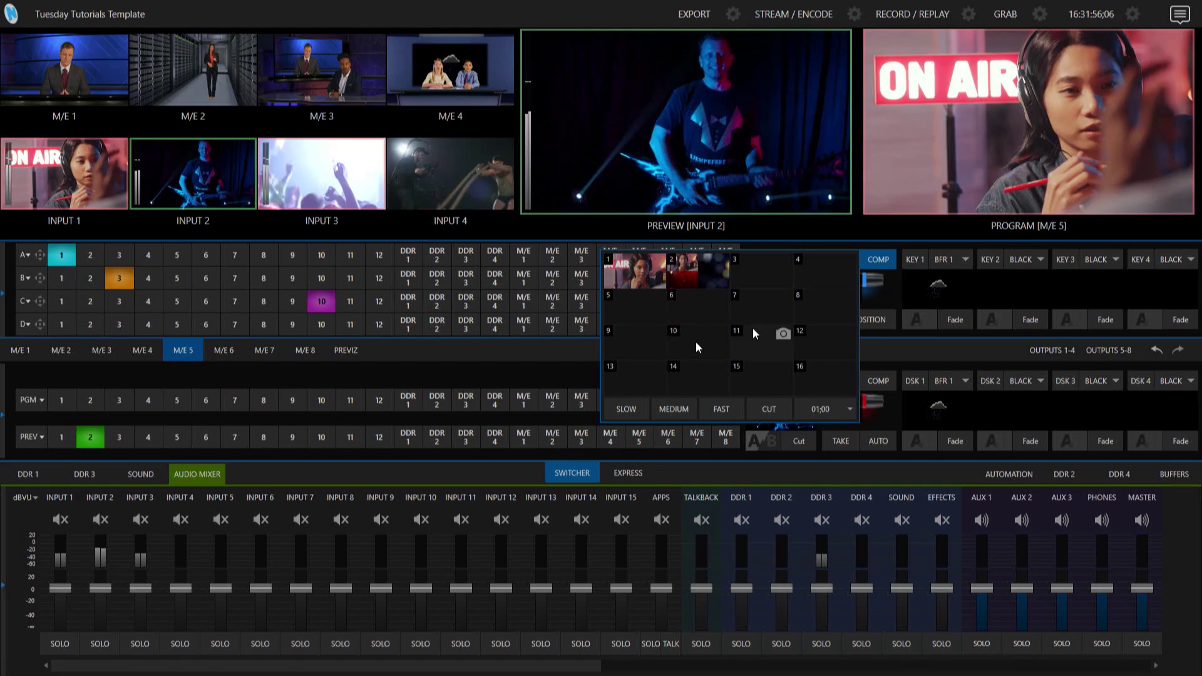
pyautogui.moveTo(639, 272)
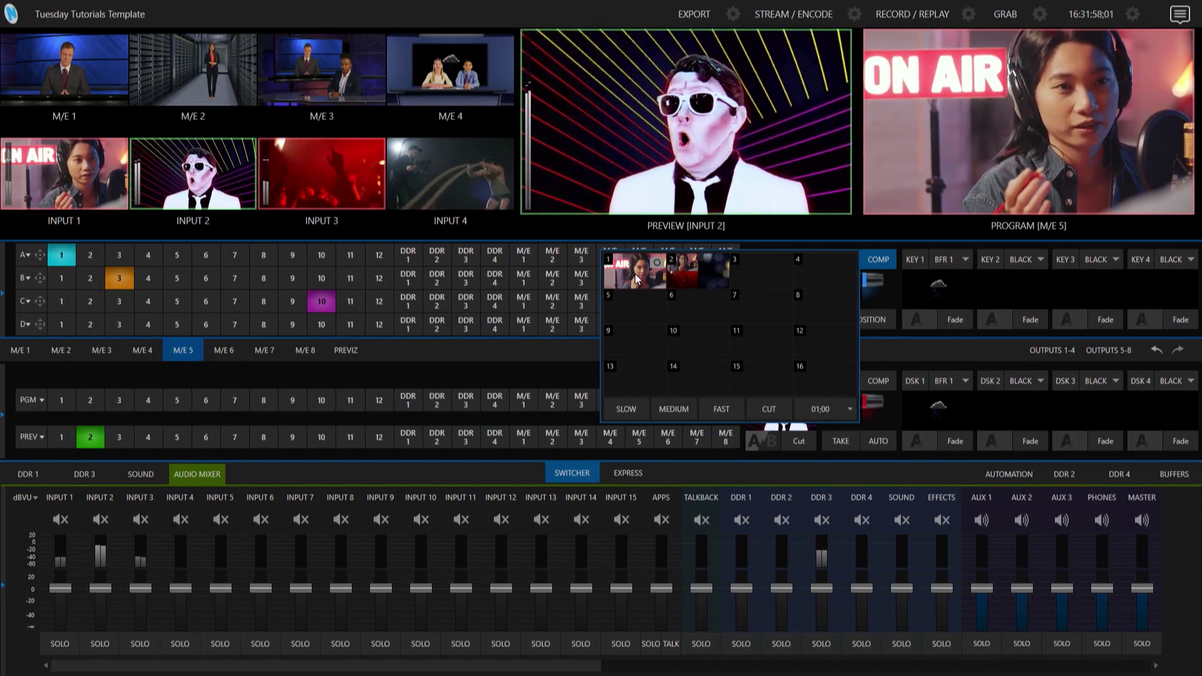
pyautogui.moveTo(715, 280)
pyautogui.click(637, 276)
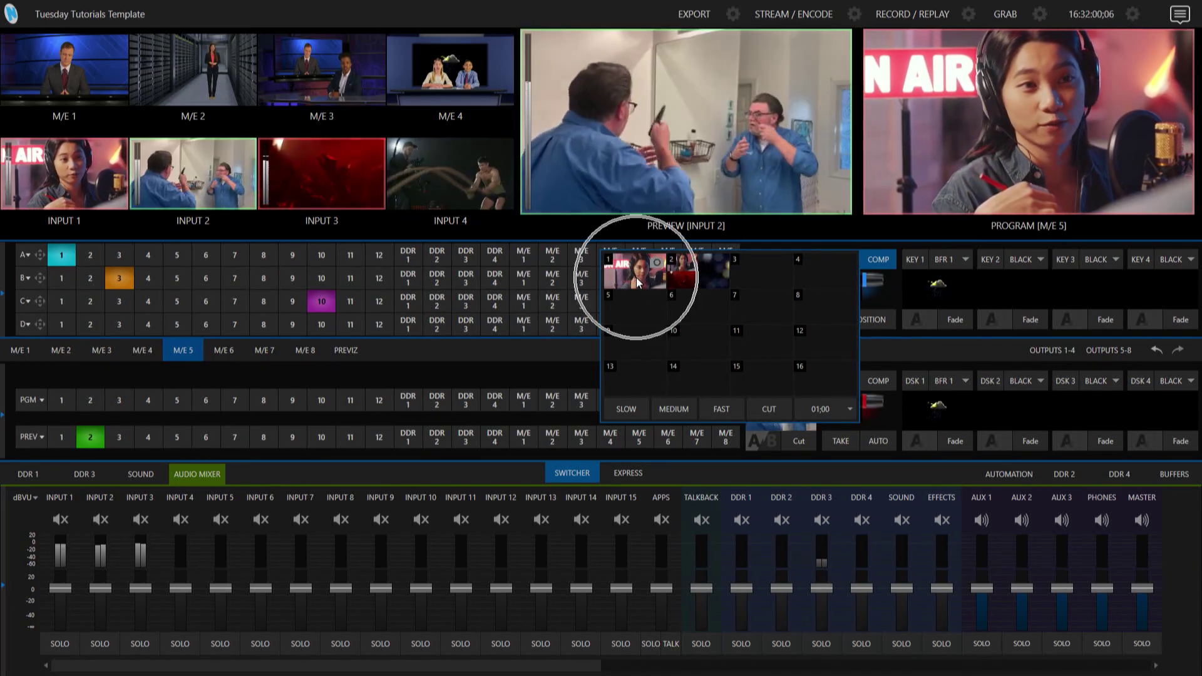
pyautogui.click(701, 275)
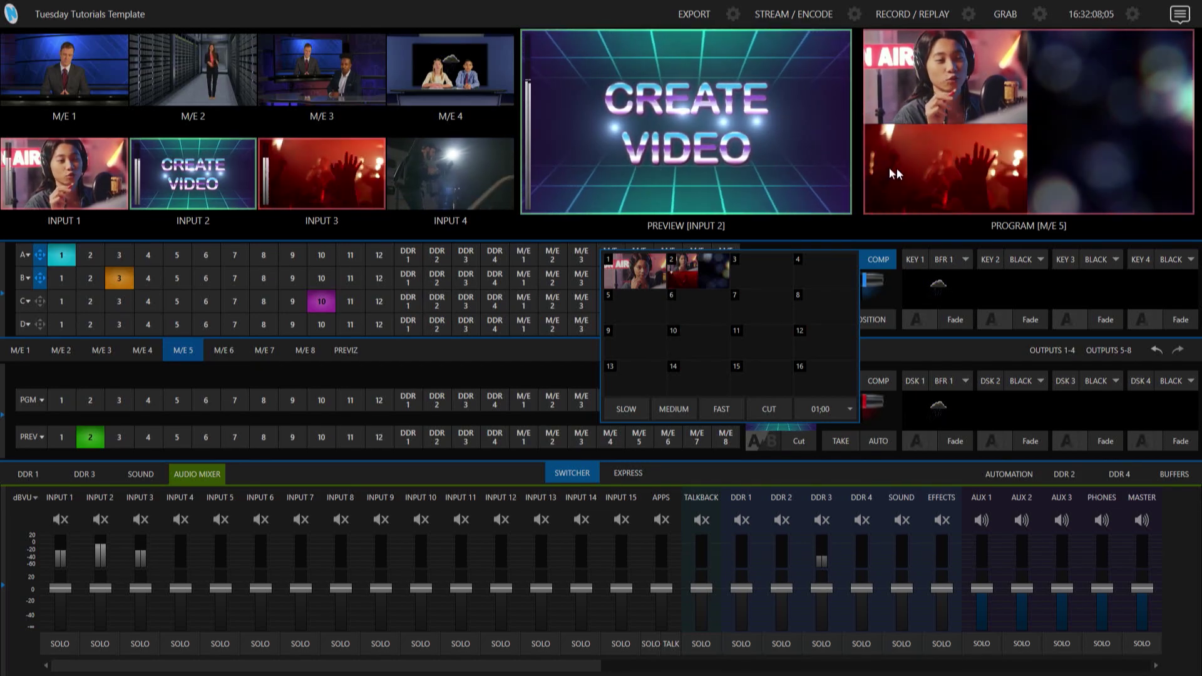
# - Return to full-frame comp 1, then animate Program to split-screen comp 2
pyautogui.click(625, 270)
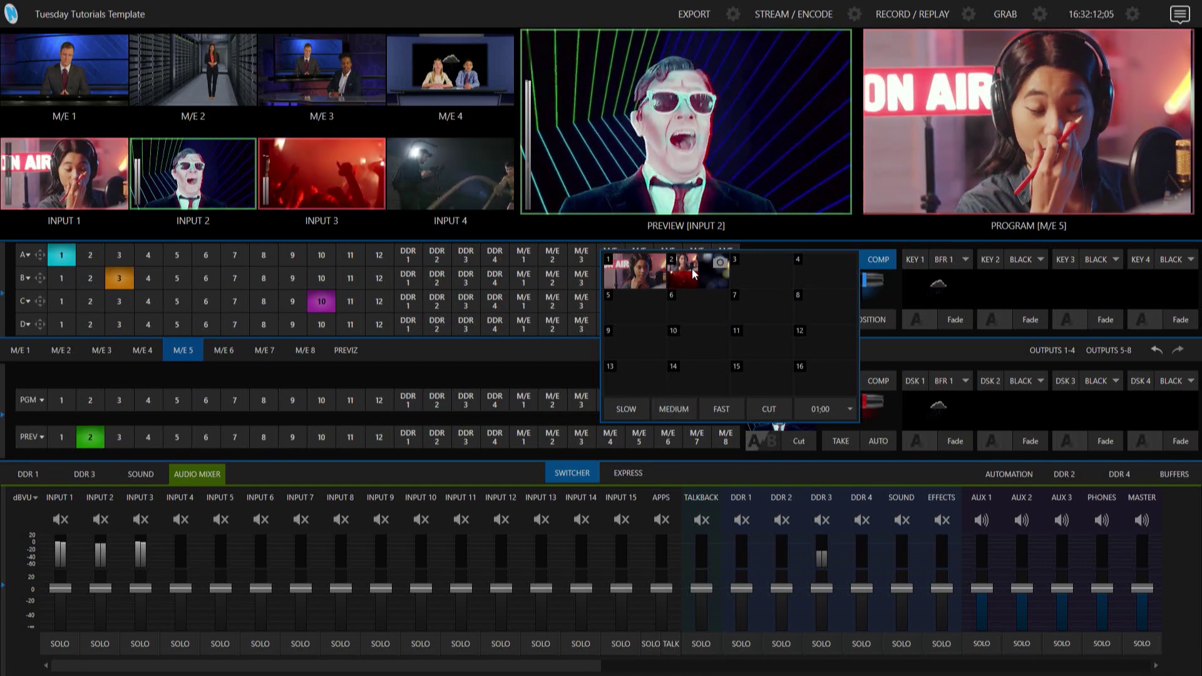
pyautogui.click(692, 268)
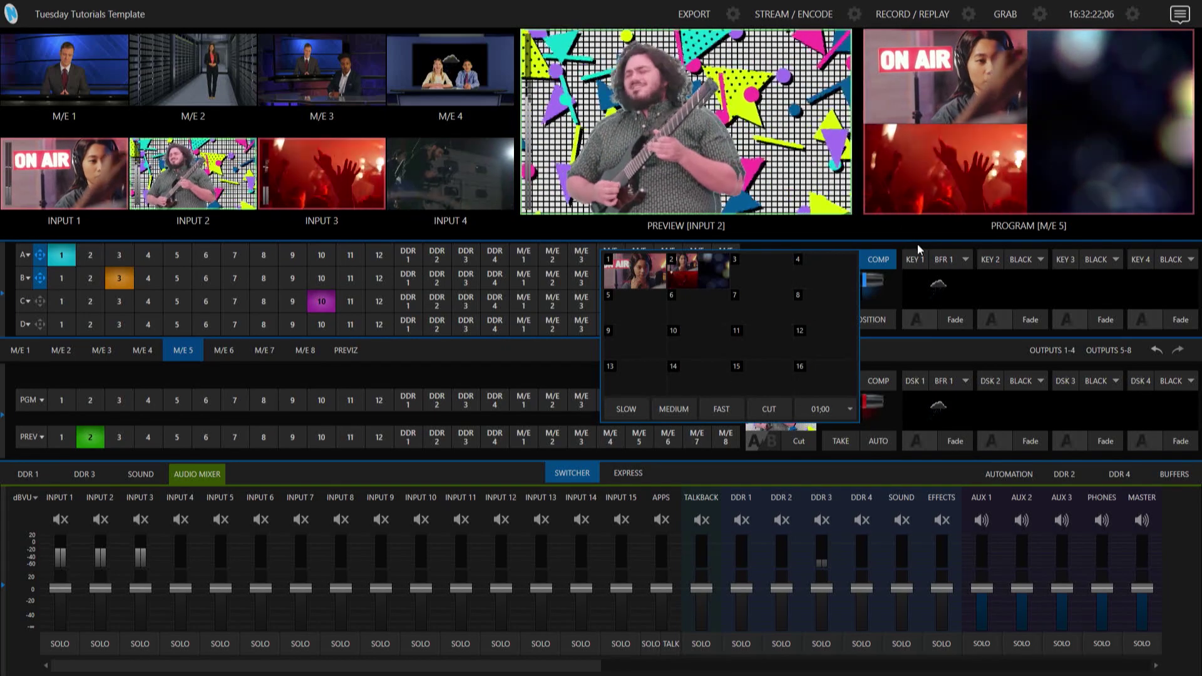
pyautogui.click(916, 242)
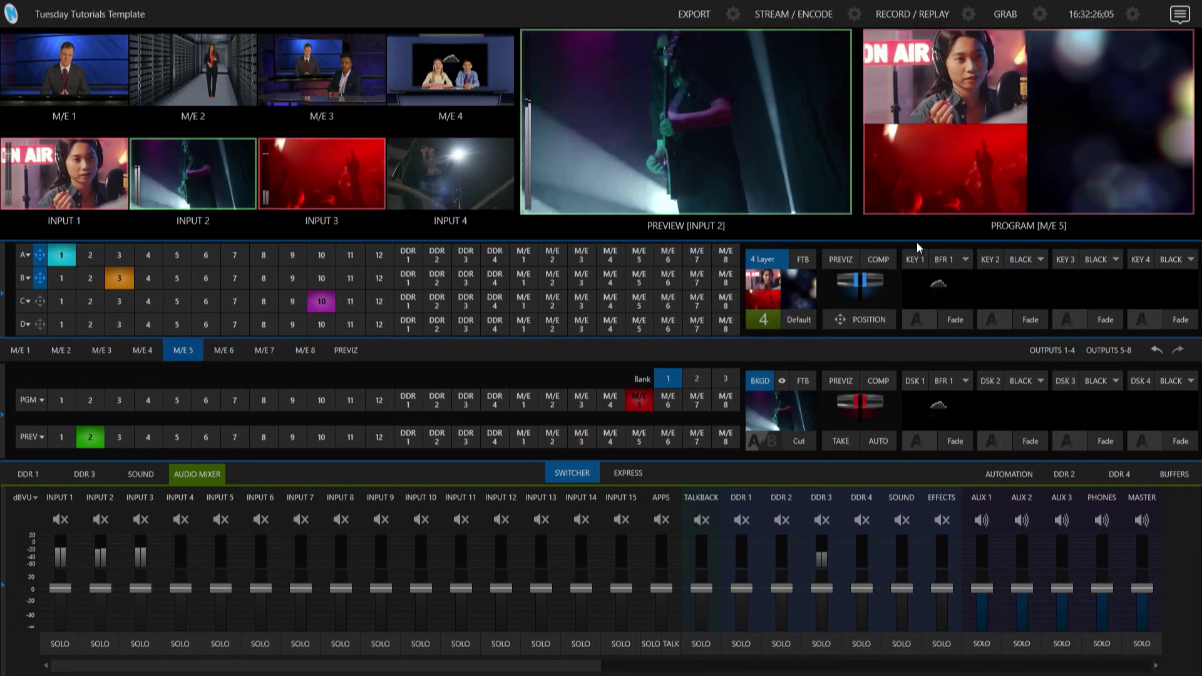
# - Fade the KEY 1 storm cloud onto the split-screen program and reopen its position settings
pyautogui.moveTo(966, 302)
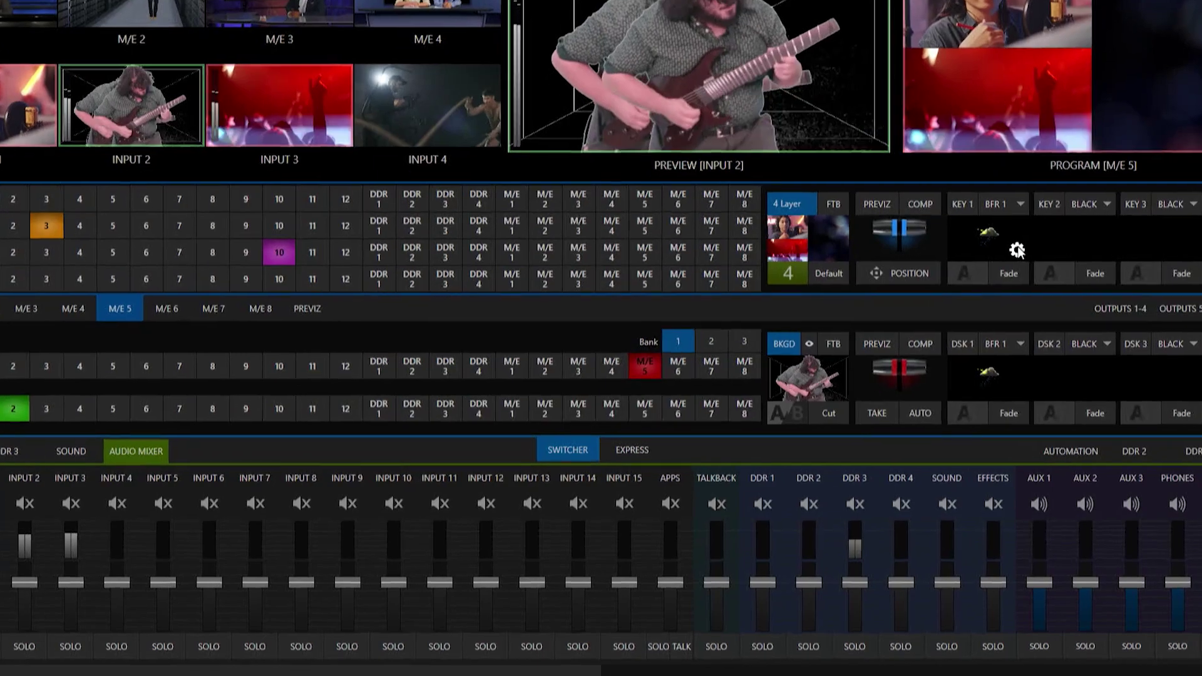
pyautogui.click(962, 300)
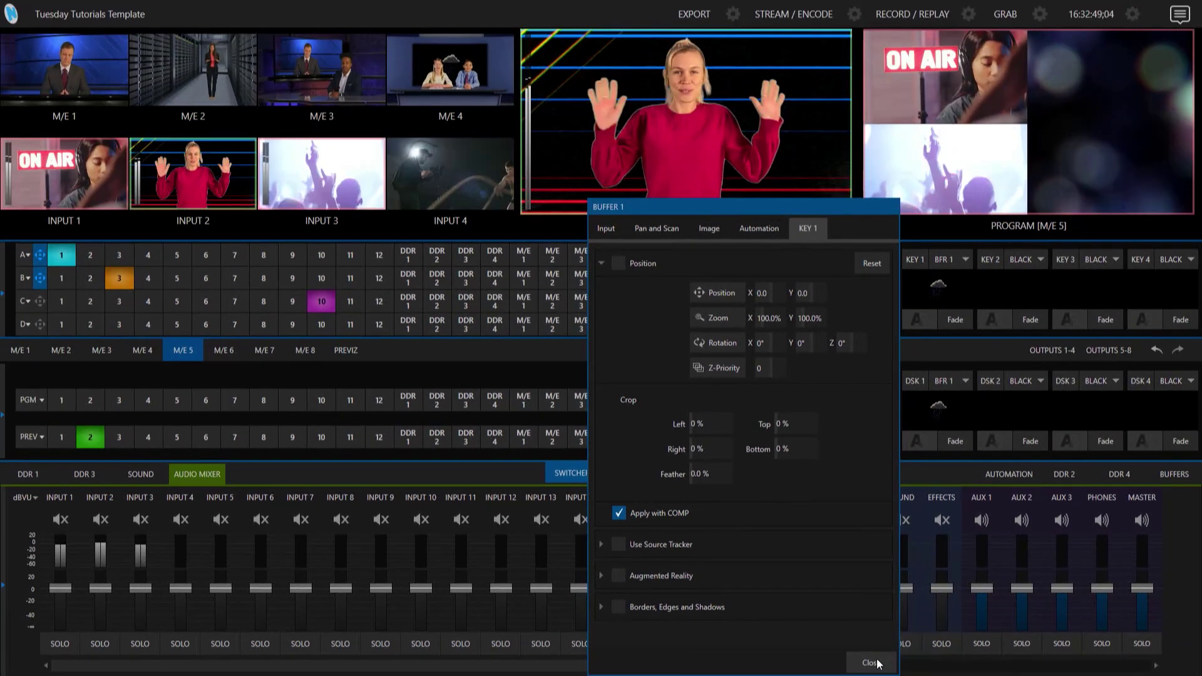
pyautogui.click(941, 669)
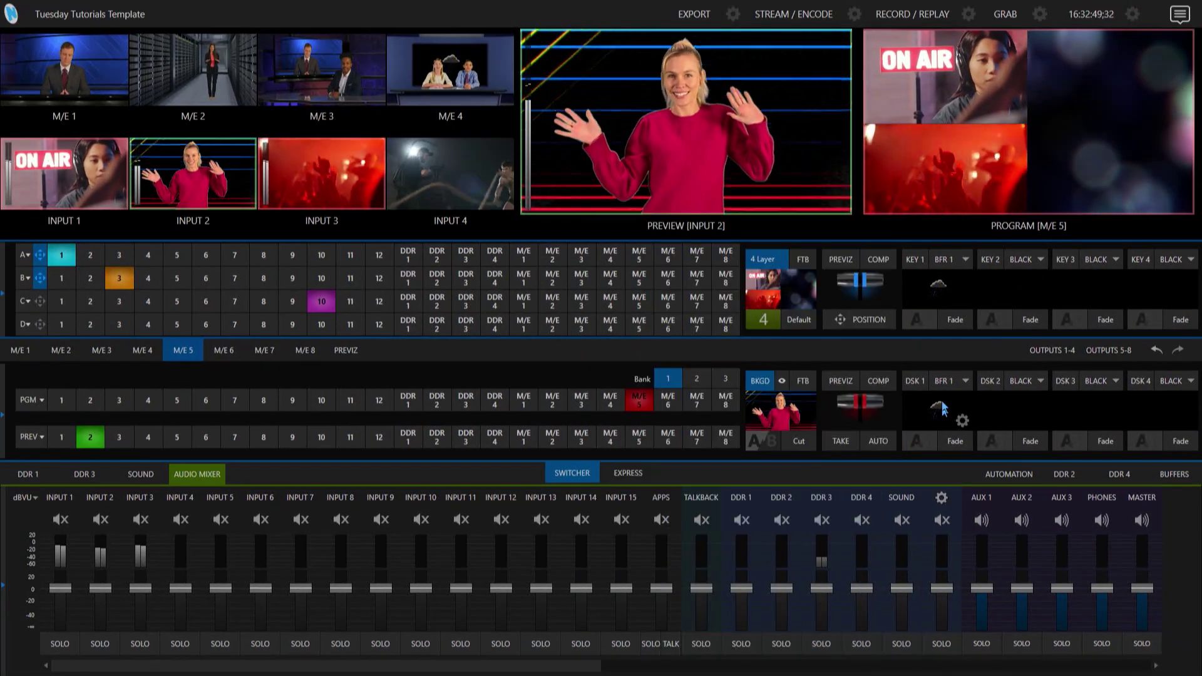
pyautogui.click(956, 320)
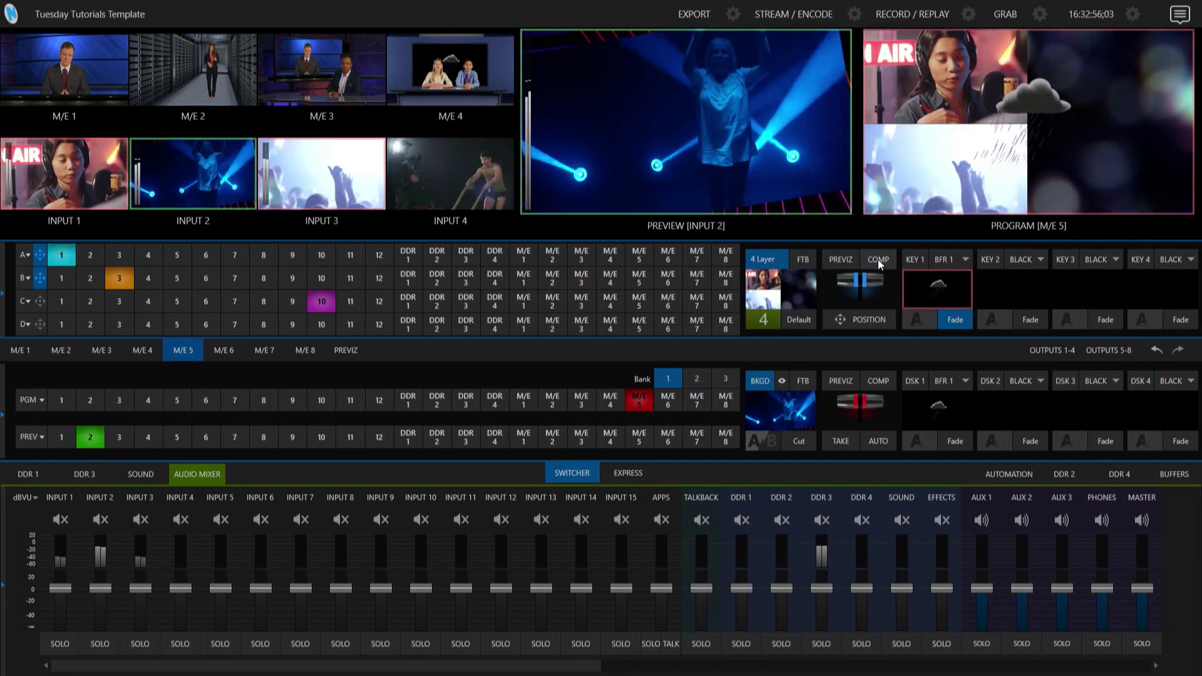
pyautogui.click(962, 299)
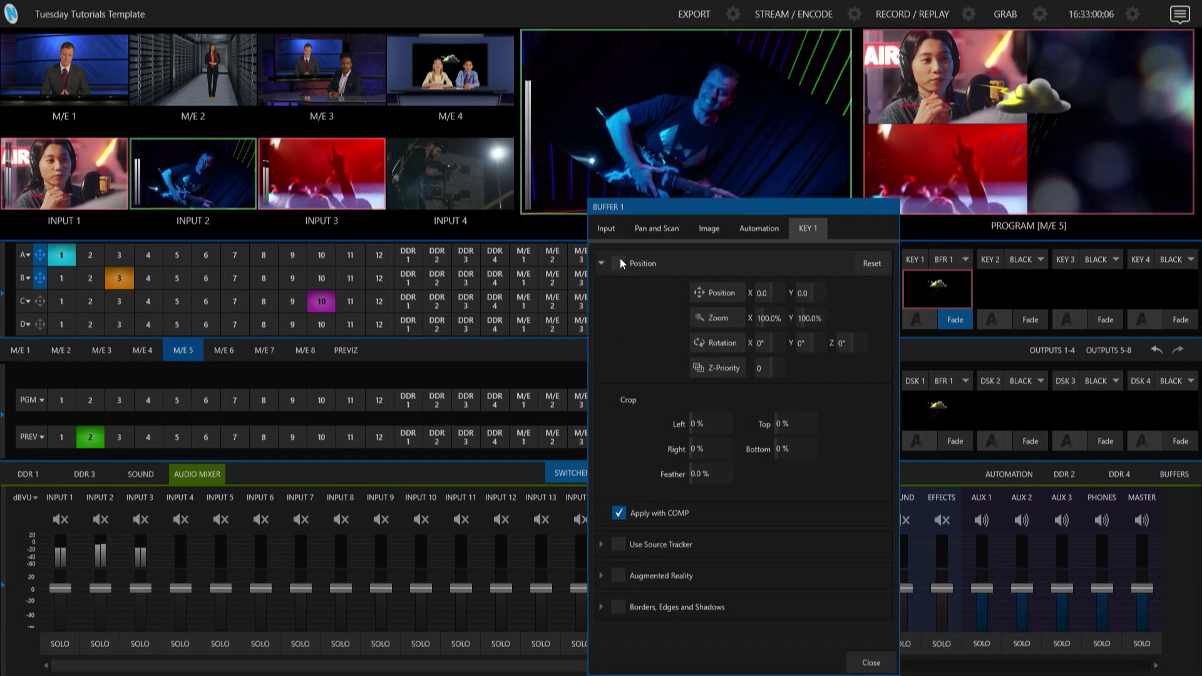
# - Enable KEY 1 Position and set the cloud to X 81.7, Y 15.4 at 161.7% zoom
pyautogui.click(618, 262)
pyautogui.moveTo(714, 293); pyautogui.dragTo(834, 314)
pyautogui.moveTo(745, 317); pyautogui.dragTo(811, 318)
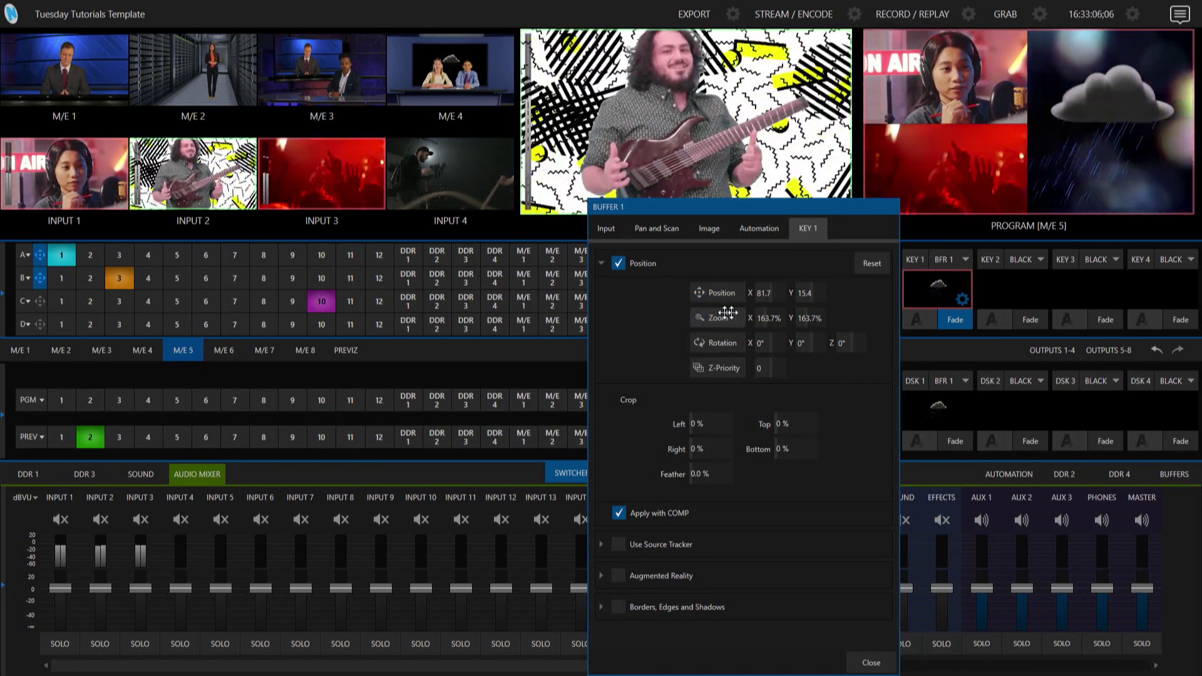
pyautogui.moveTo(724, 317); pyautogui.dragTo(725, 318)
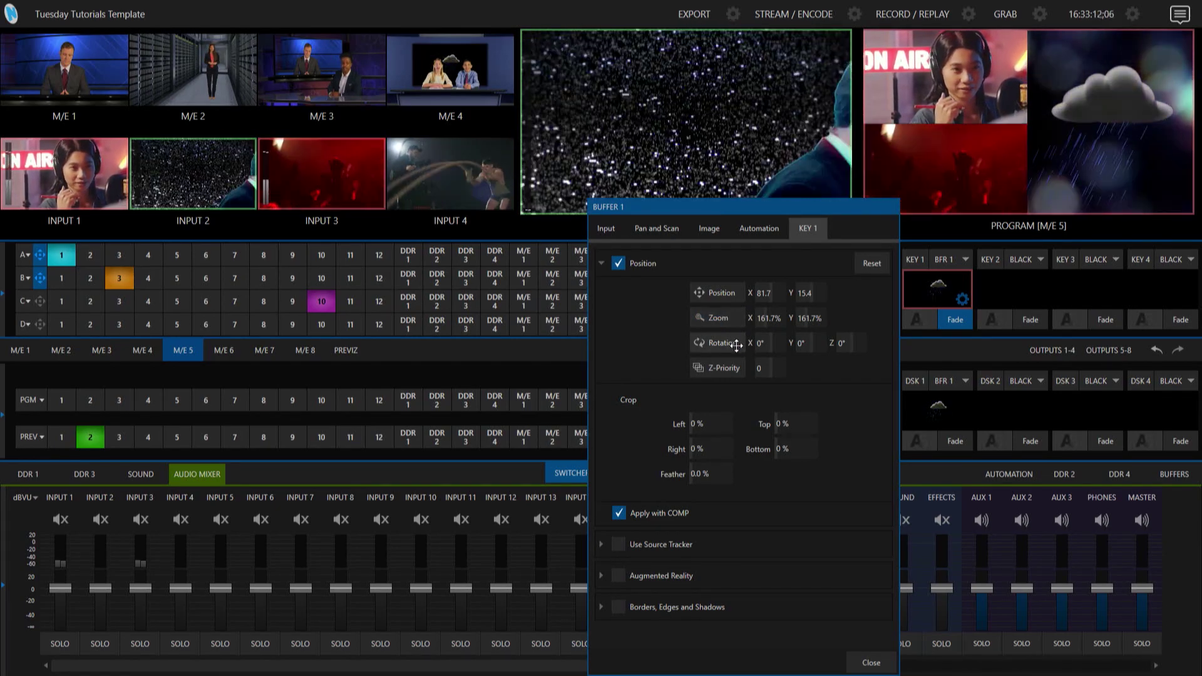
pyautogui.click(871, 662)
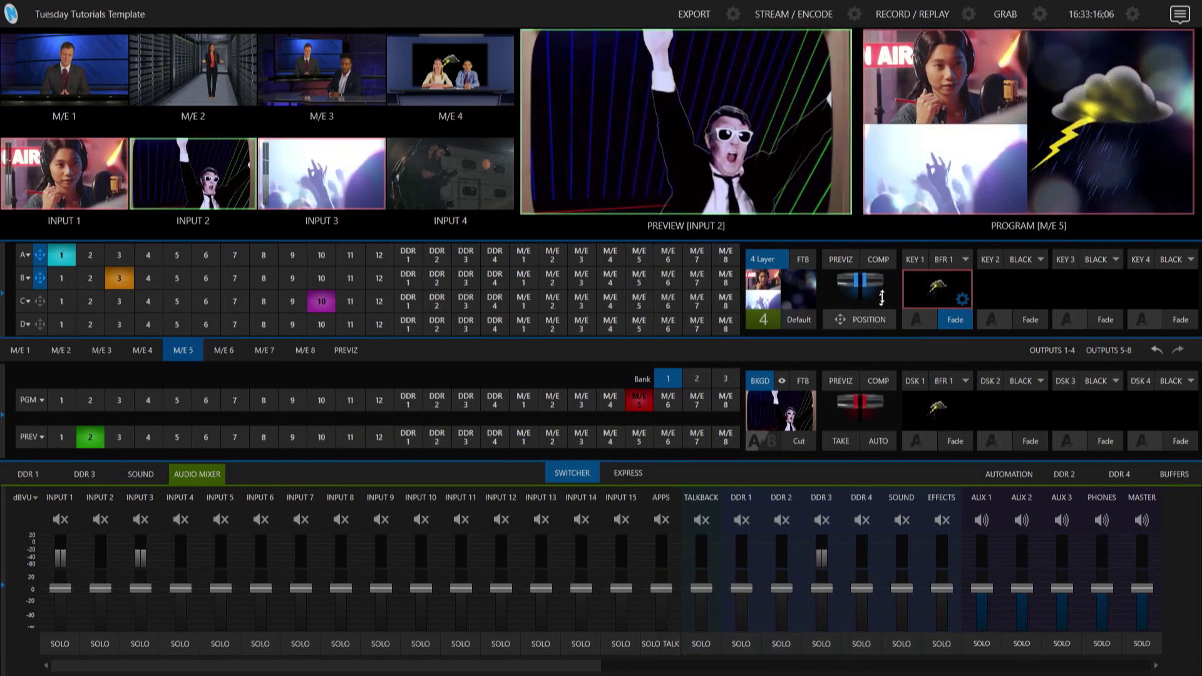
# - Store the split layout with the enlarged storm cloud over comp slot 2
pyautogui.click(886, 259)
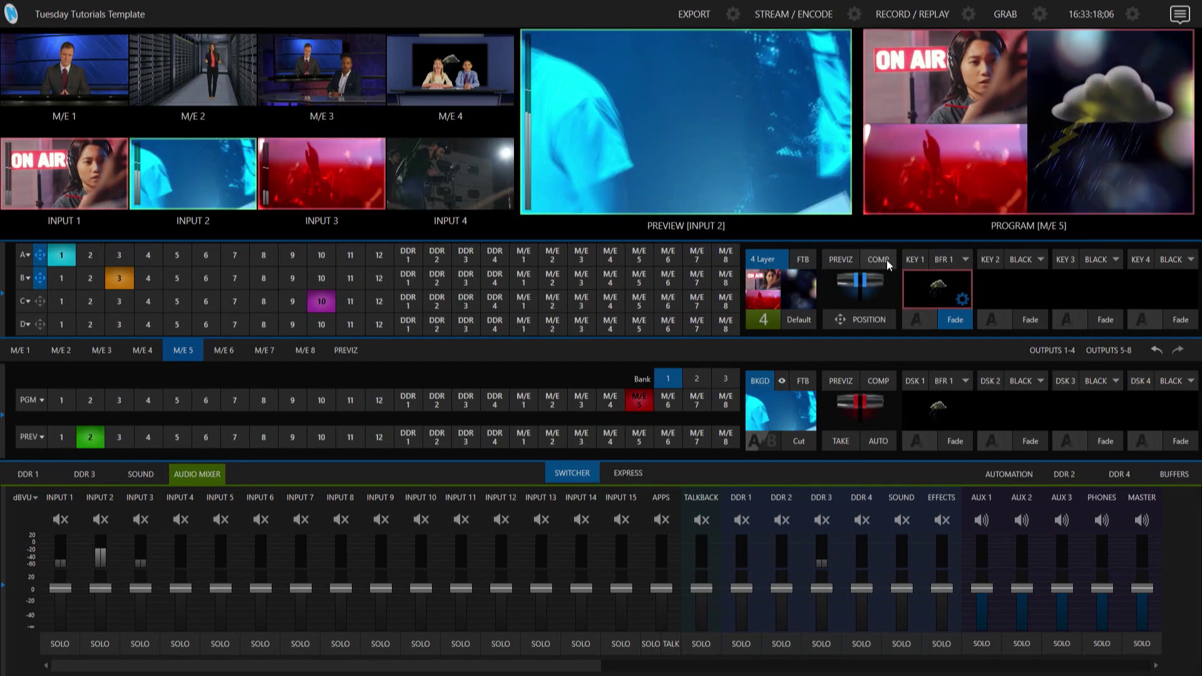
pyautogui.moveTo(711, 305)
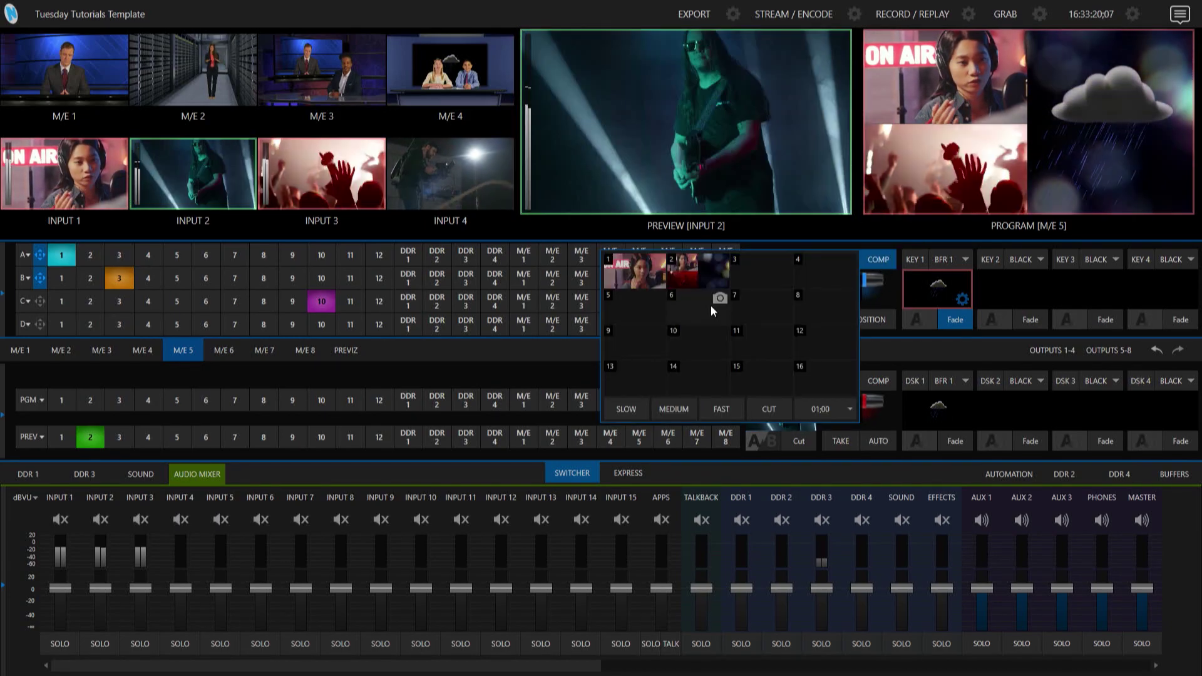
pyautogui.moveTo(707, 260)
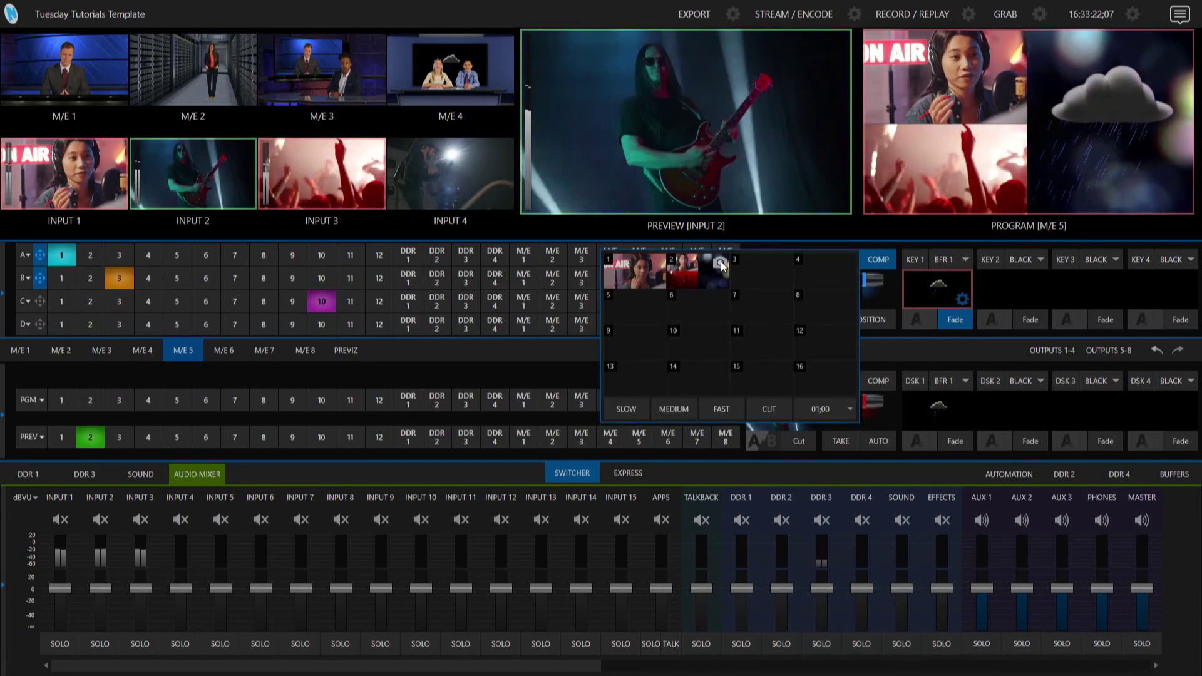
pyautogui.click(721, 266)
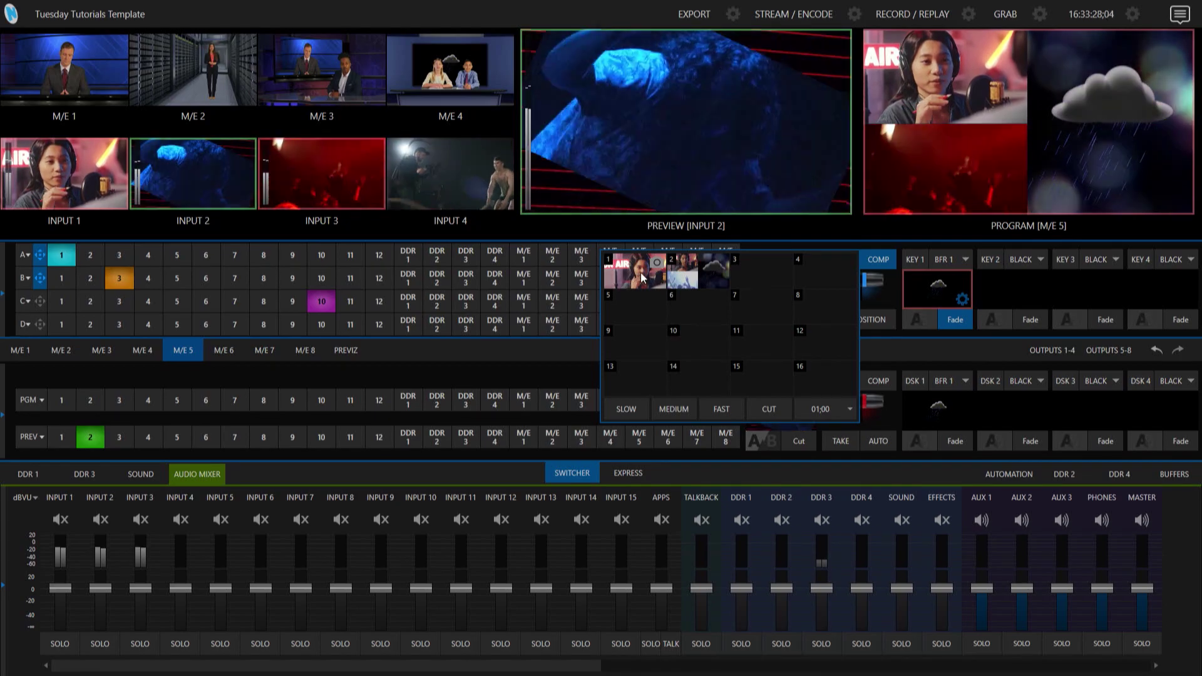
pyautogui.moveTo(606, 269)
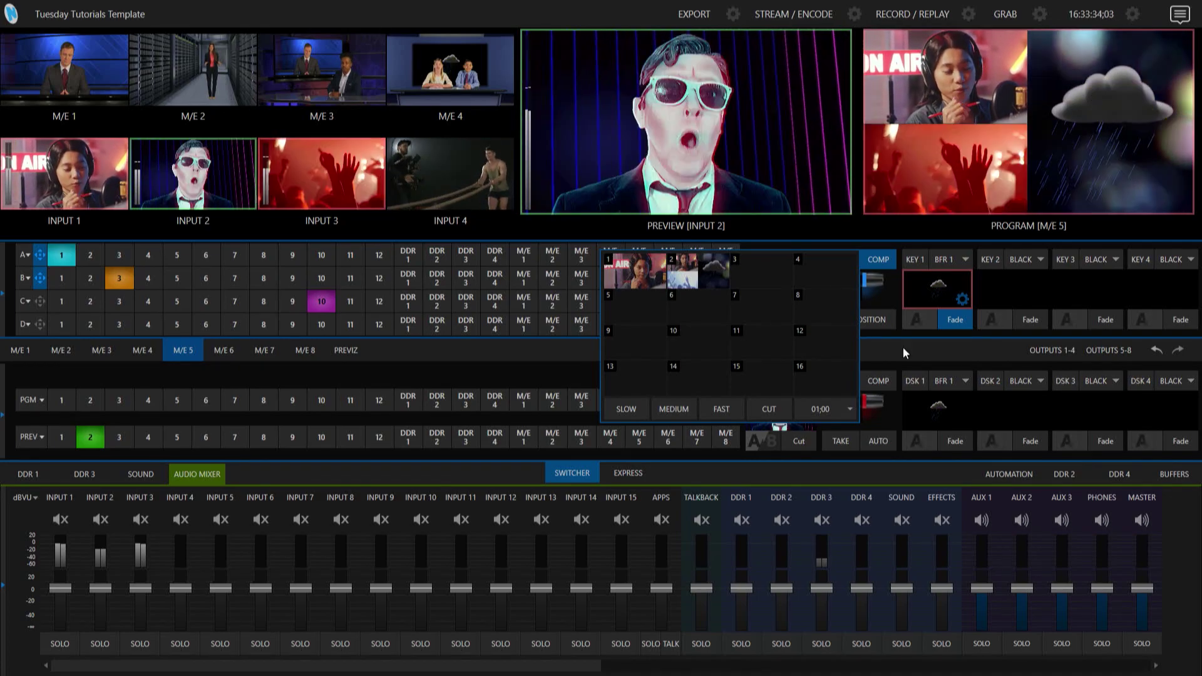
# - Recall full-frame comp 1 and fade the storm-cloud key back onto Program
pyautogui.moveTo(640, 302)
pyautogui.click(625, 268)
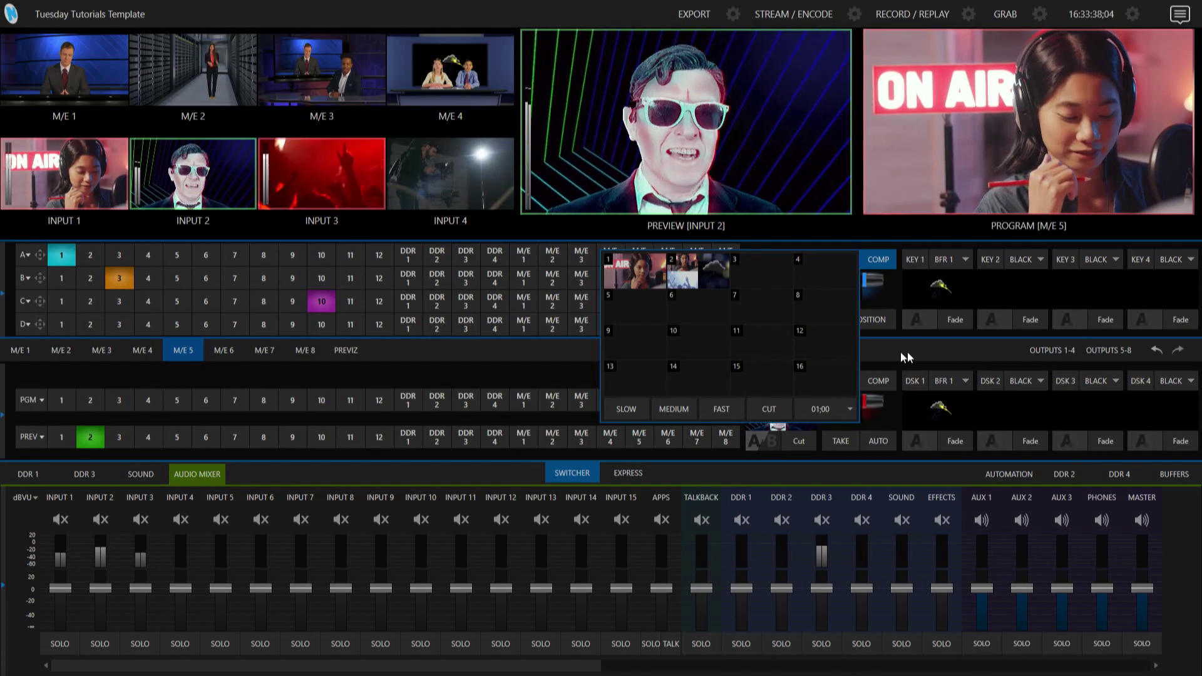
pyautogui.moveTo(725, 368)
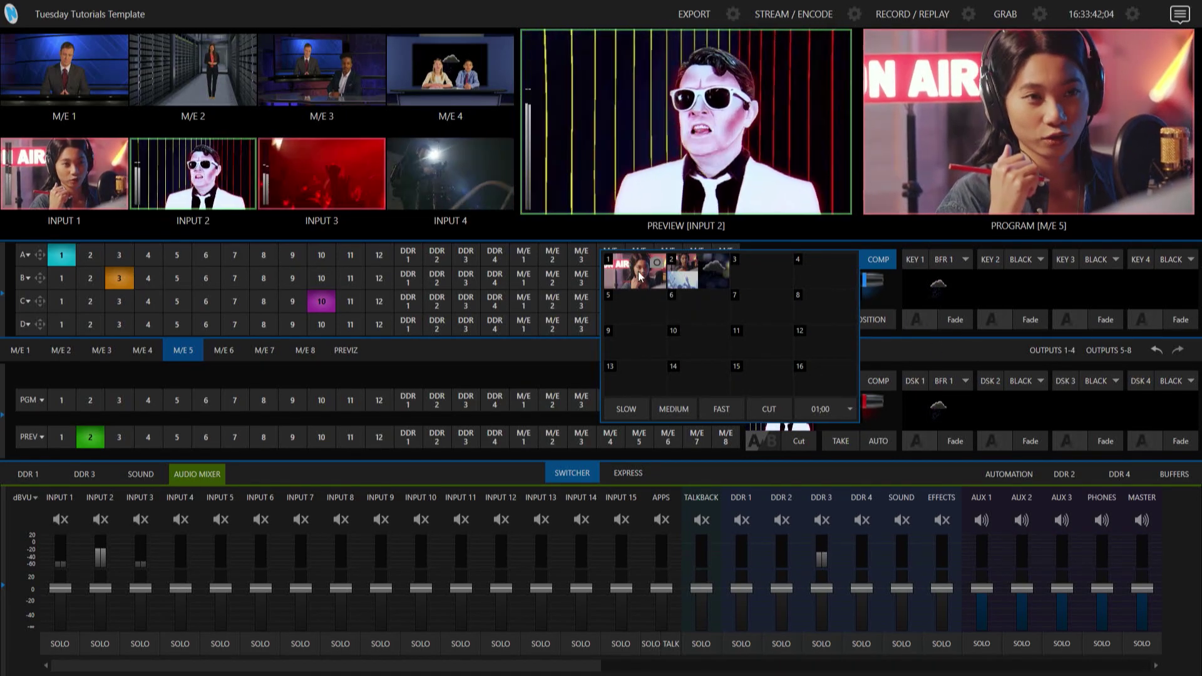
pyautogui.moveTo(637, 272)
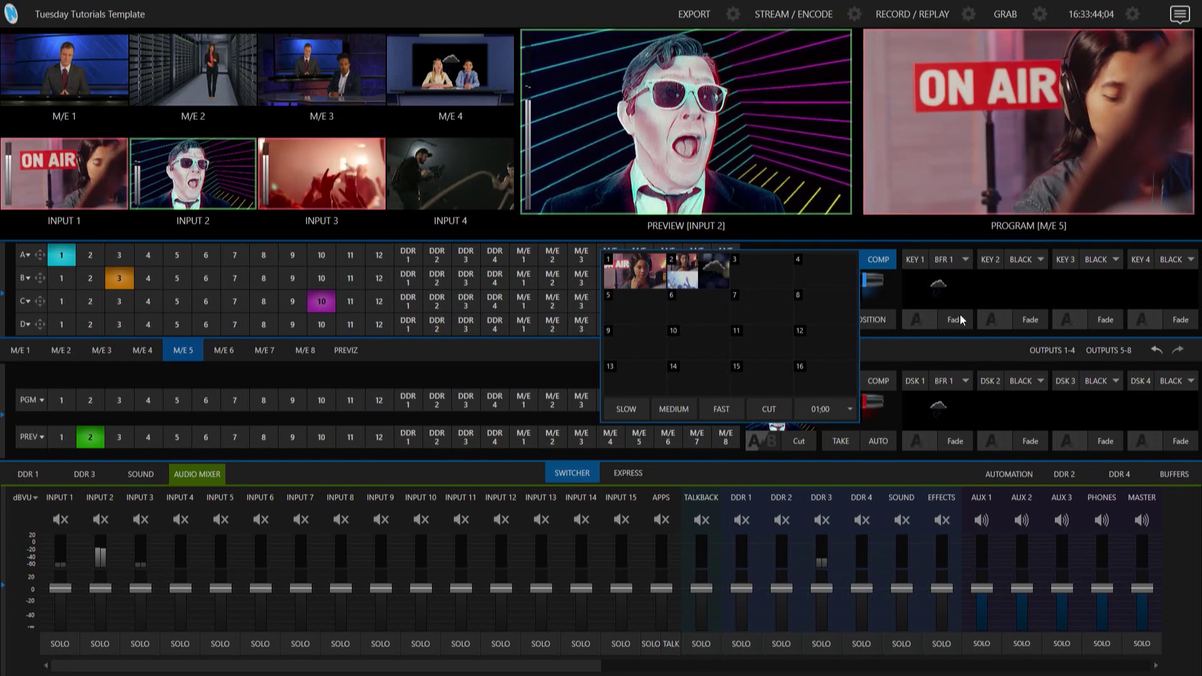
pyautogui.click(959, 316)
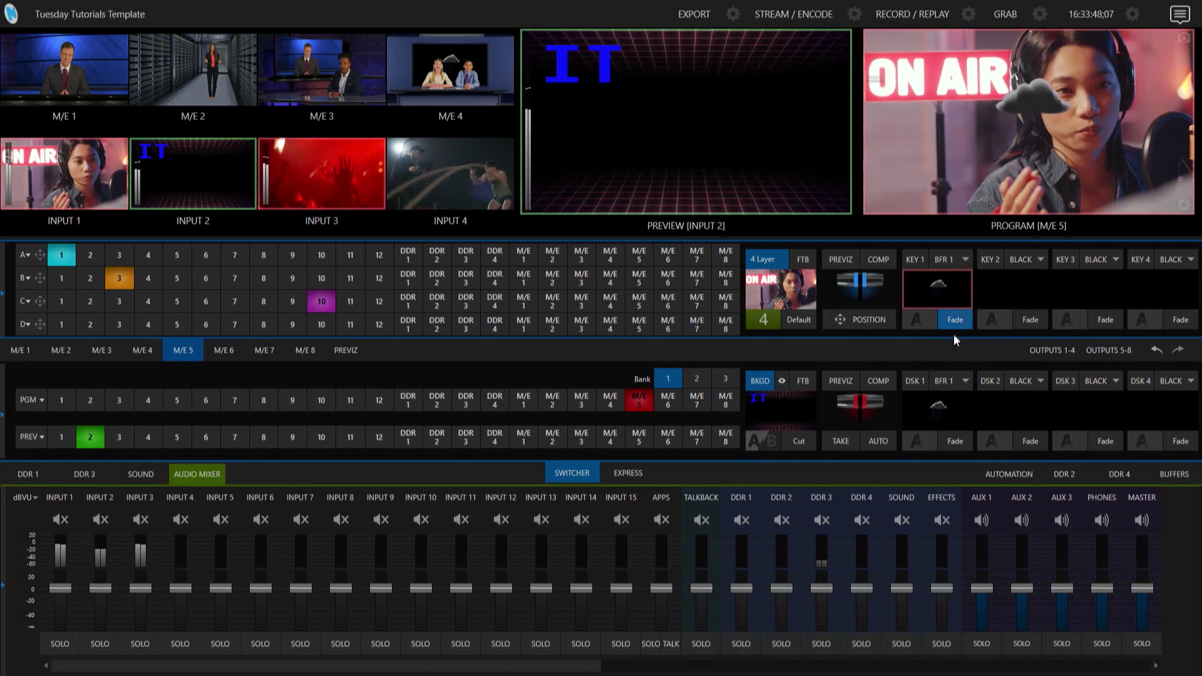
# - Move the KEY 1 cloud to the top-right corner at X 121.7, Y -45.4
pyautogui.click(962, 300)
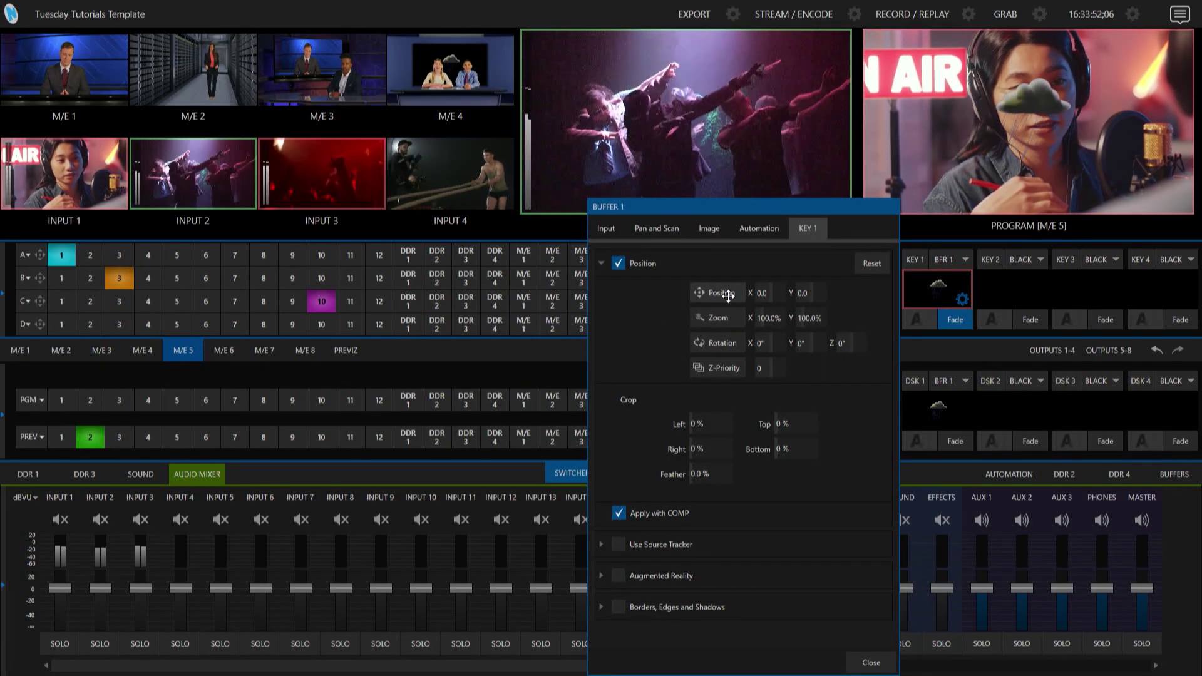
pyautogui.moveTo(733, 296); pyautogui.dragTo(927, 224)
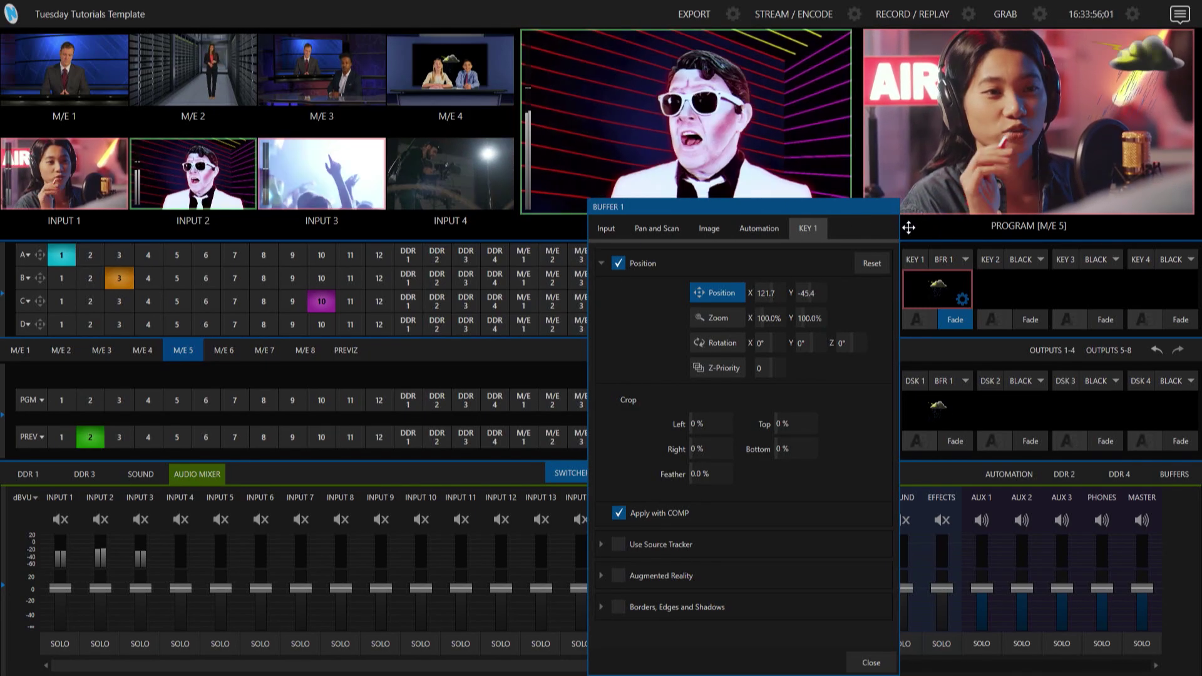
pyautogui.click(873, 662)
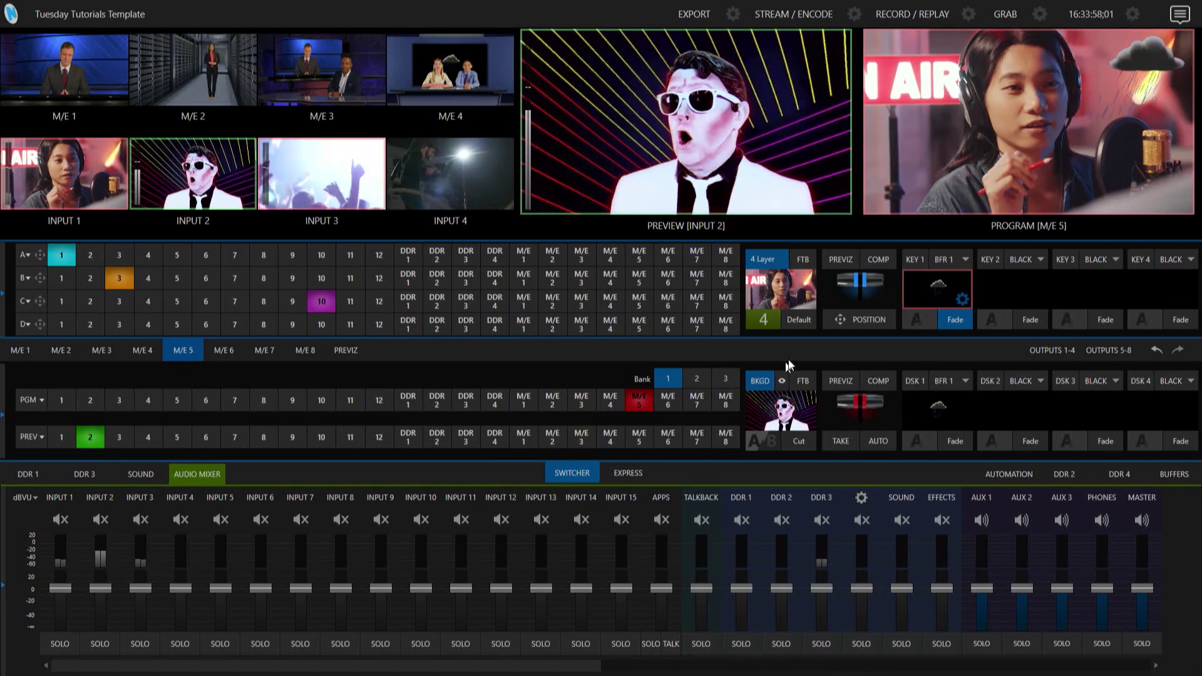
# - Recall comp 1 so the storm cloud animates from the split layout into the top-right corner
pyautogui.click(882, 262)
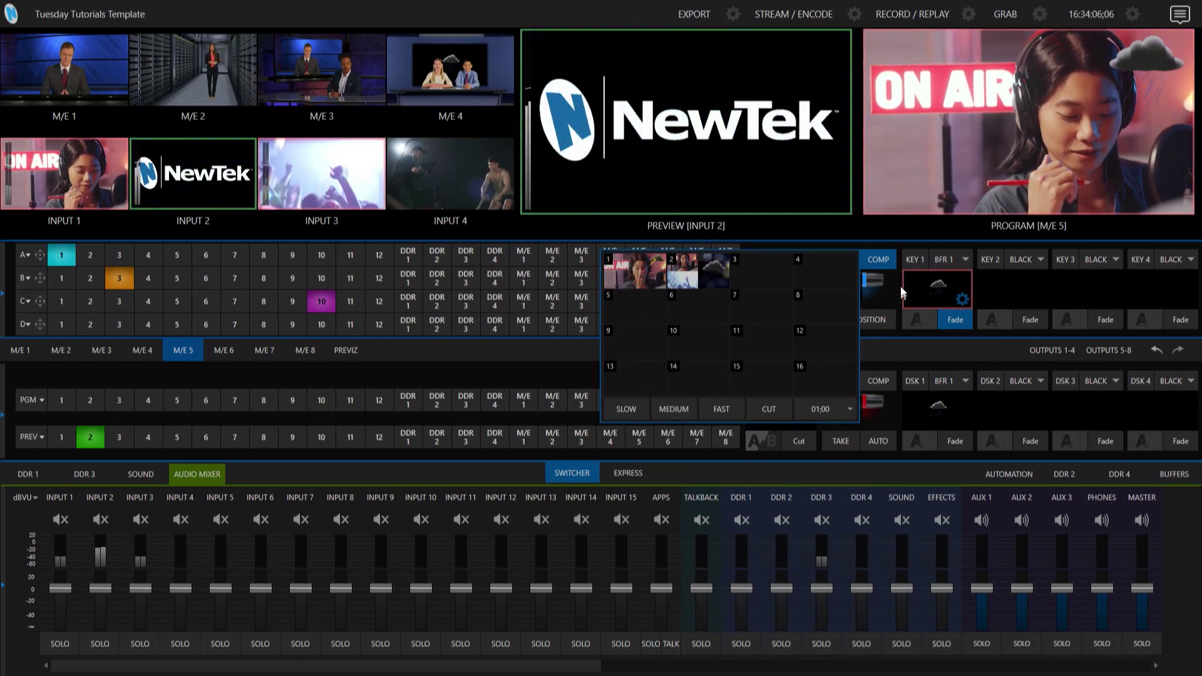
pyautogui.moveTo(687, 260)
pyautogui.moveTo(641, 274)
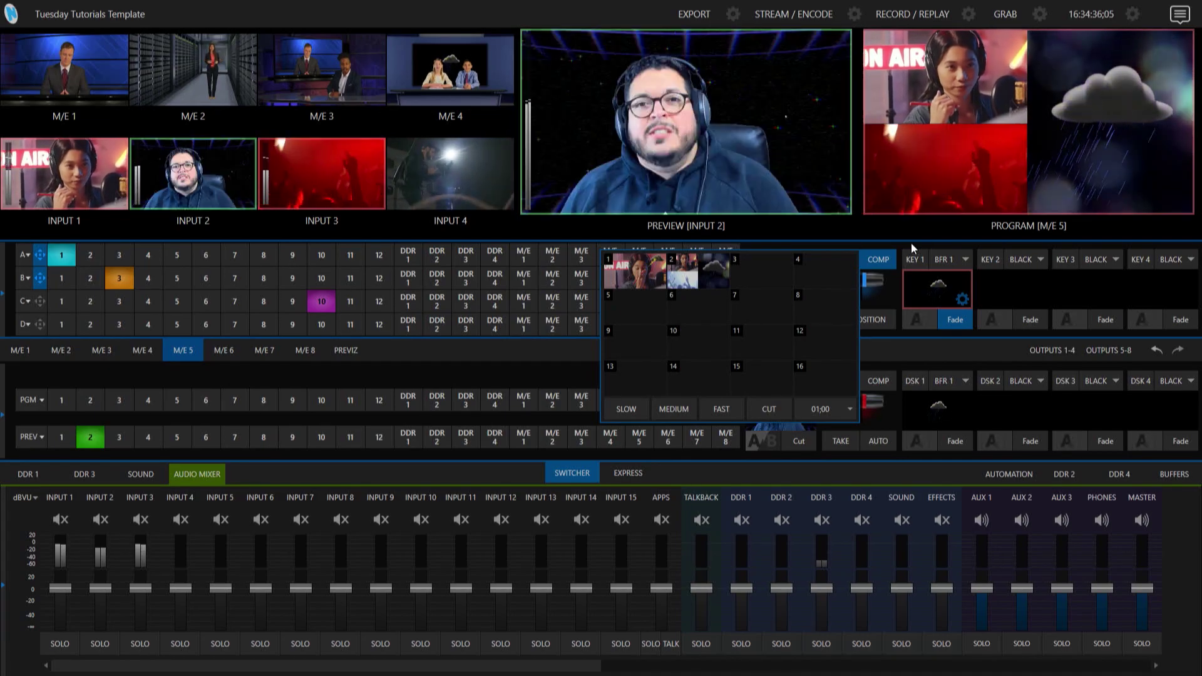
pyautogui.click(650, 279)
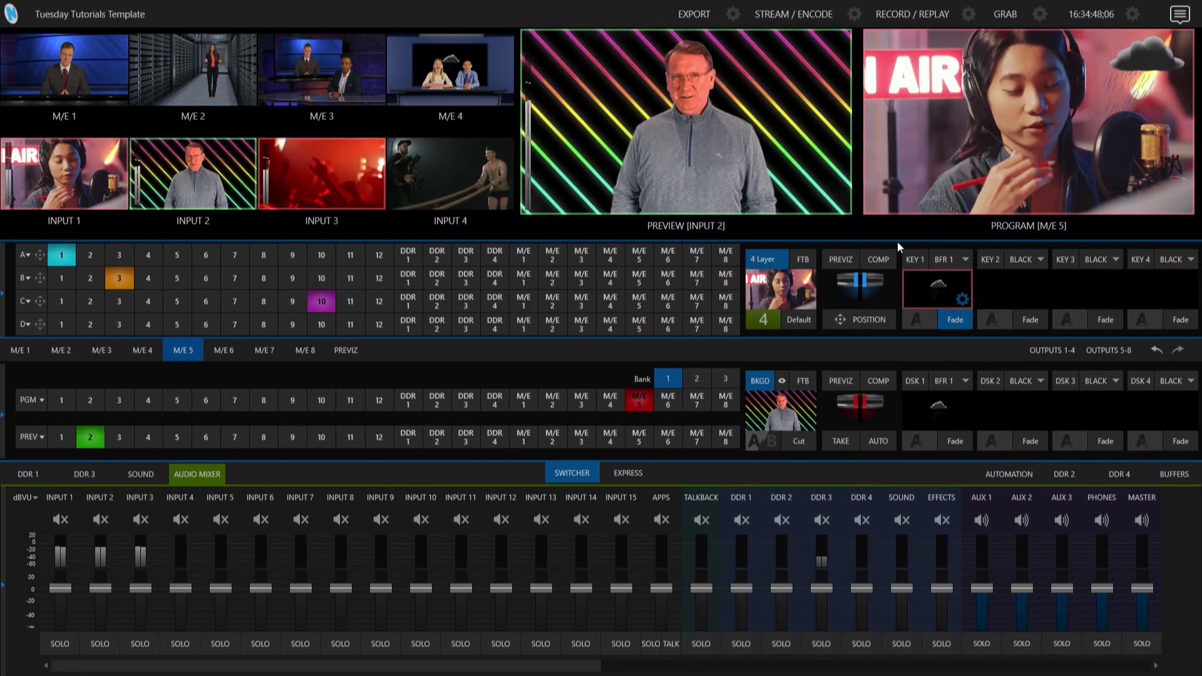
# - Turn off Apply with COMP for the upstream KEY 1 storm cloud
pyautogui.click(962, 300)
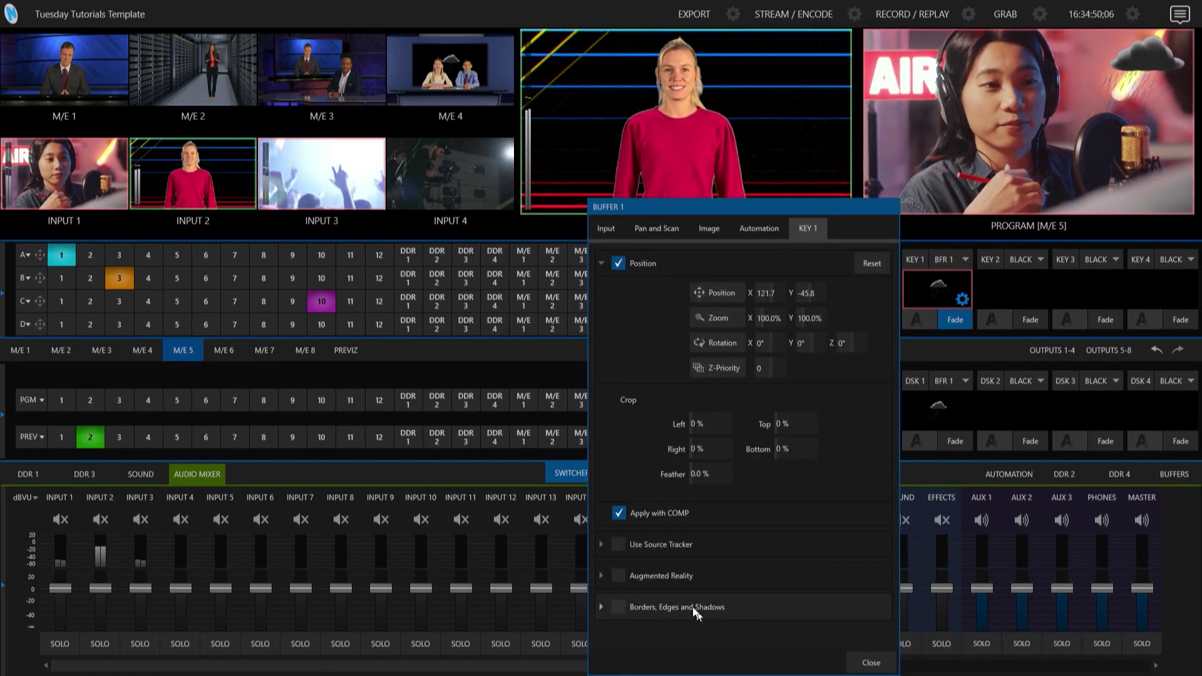
pyautogui.click(663, 512)
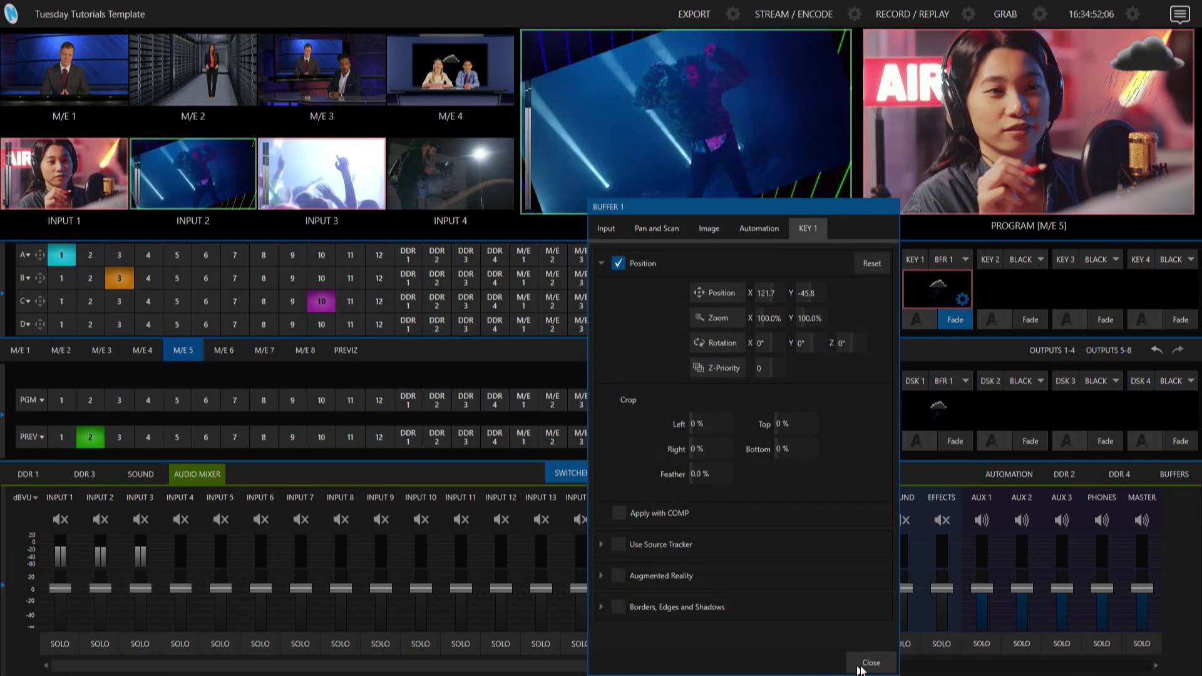
pyautogui.click(859, 668)
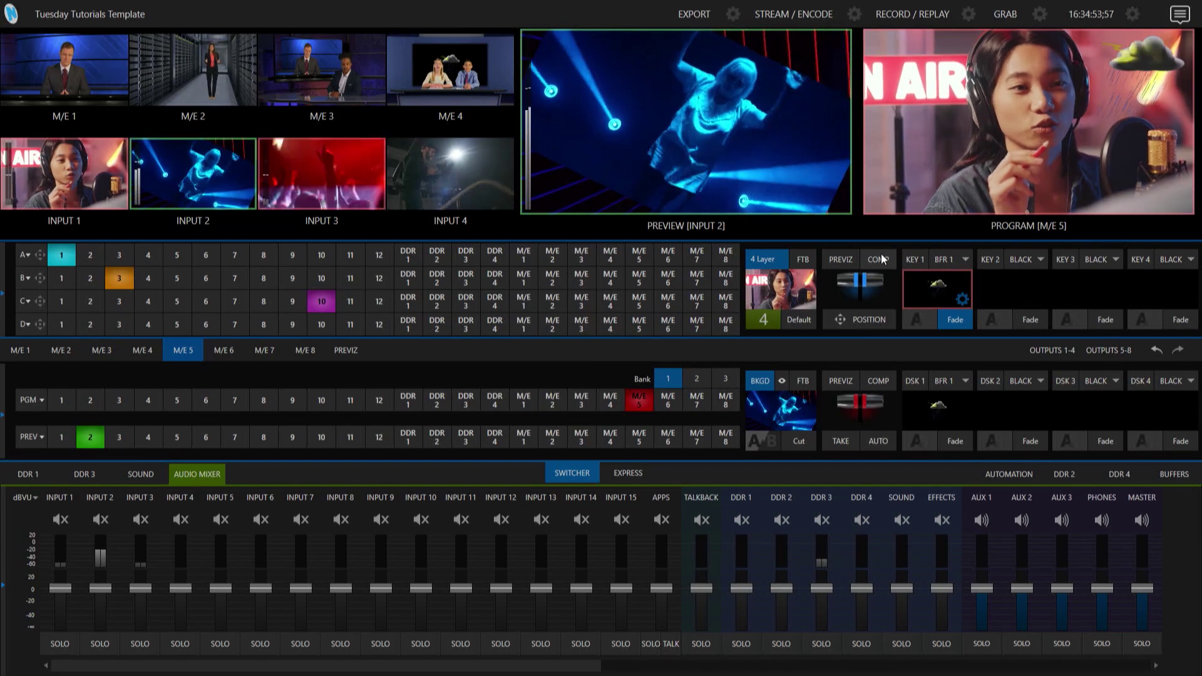
# - Recall comp 2, store it as comp 3, then recall comp 1 and close the comps list
pyautogui.click(879, 259)
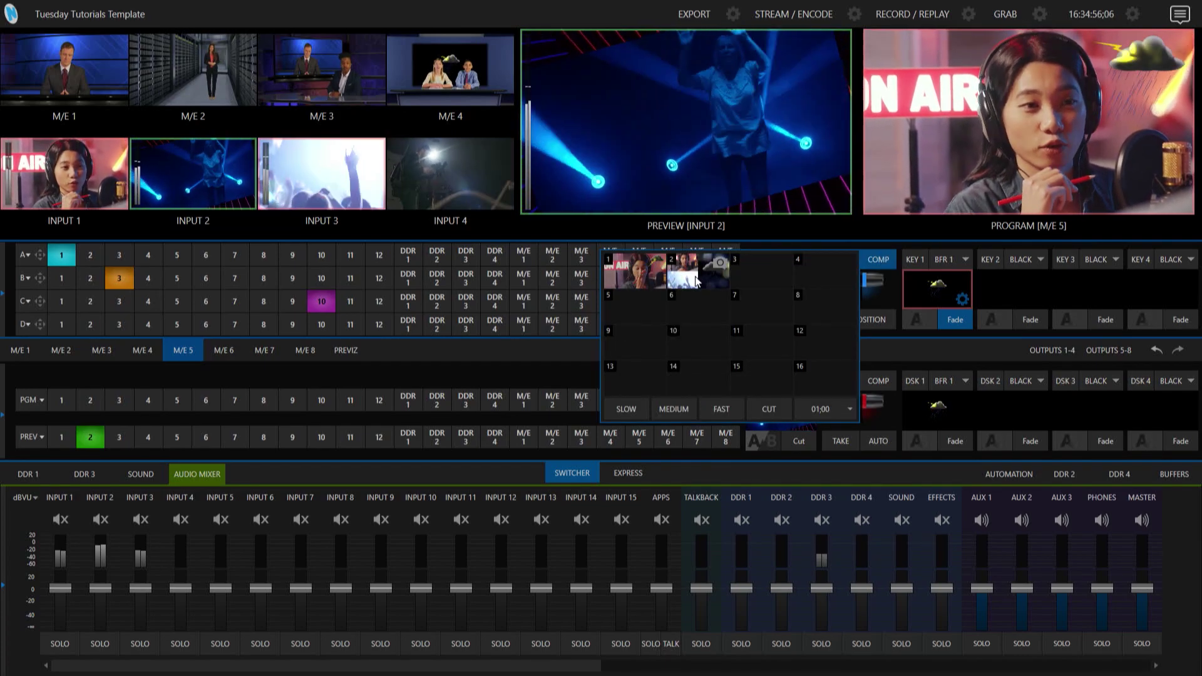
pyautogui.click(701, 280)
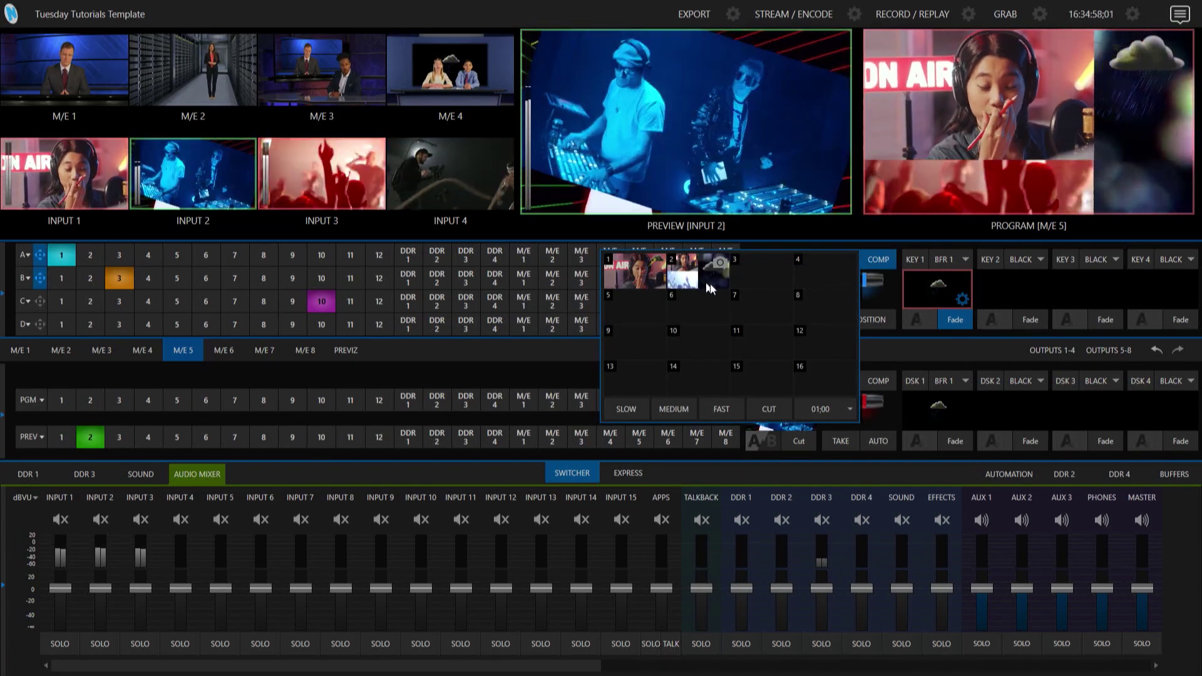
pyautogui.click(719, 263)
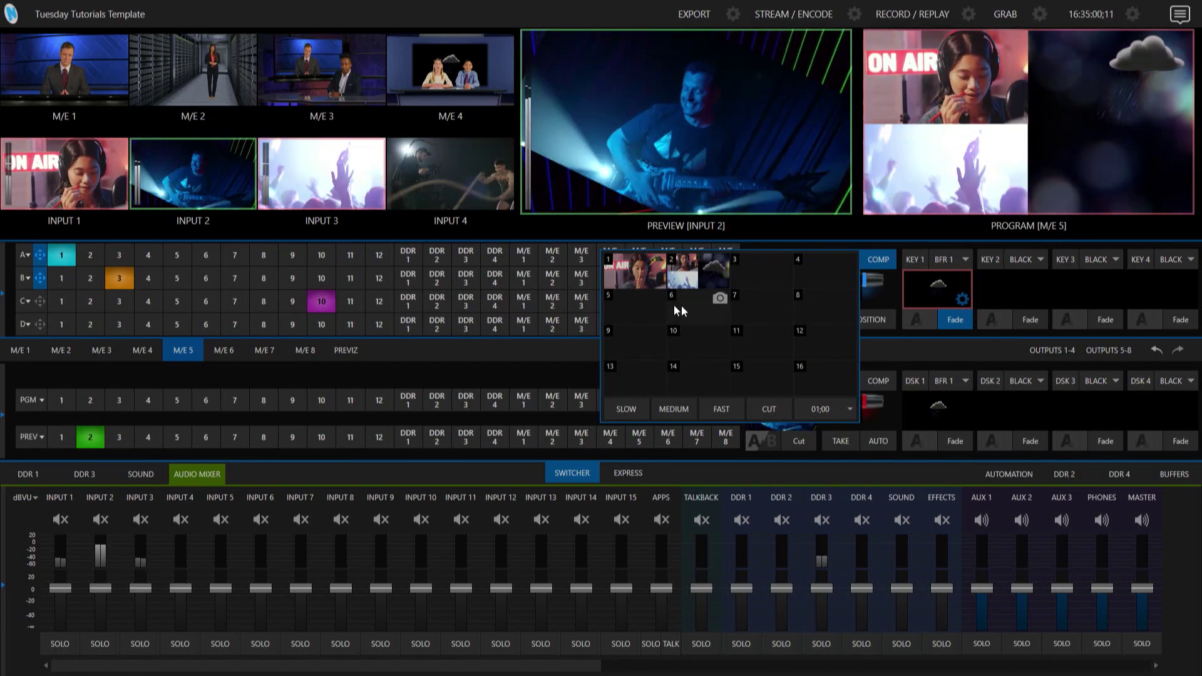
pyautogui.click(629, 273)
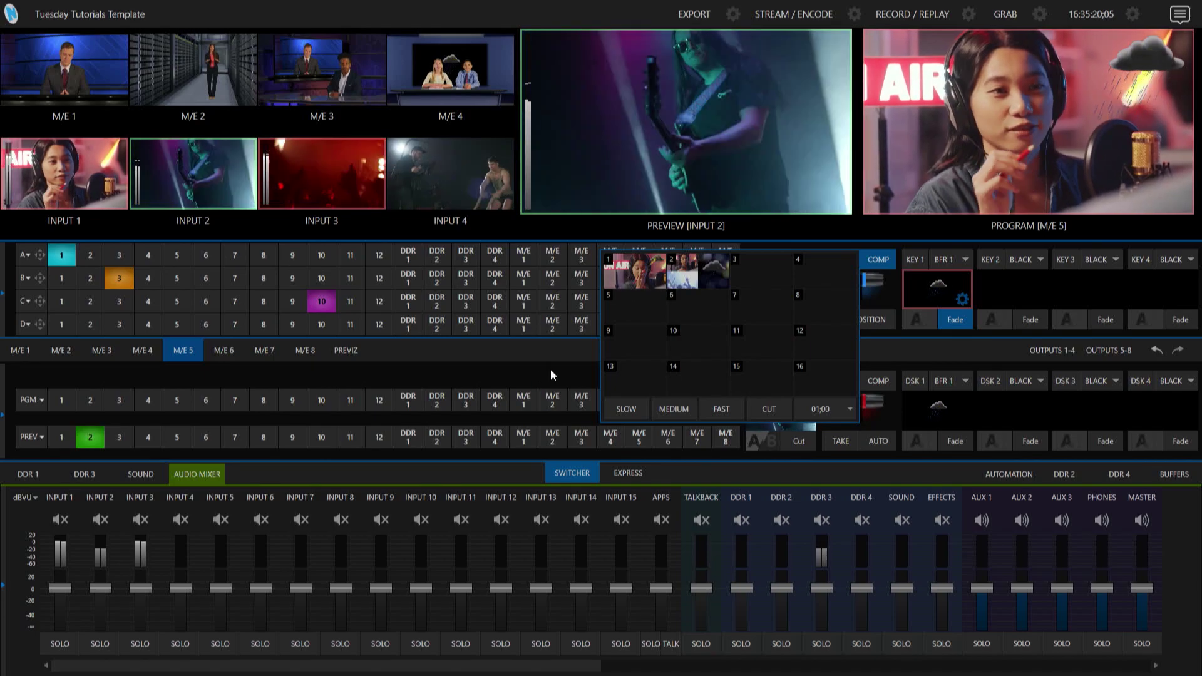
pyautogui.click(550, 370)
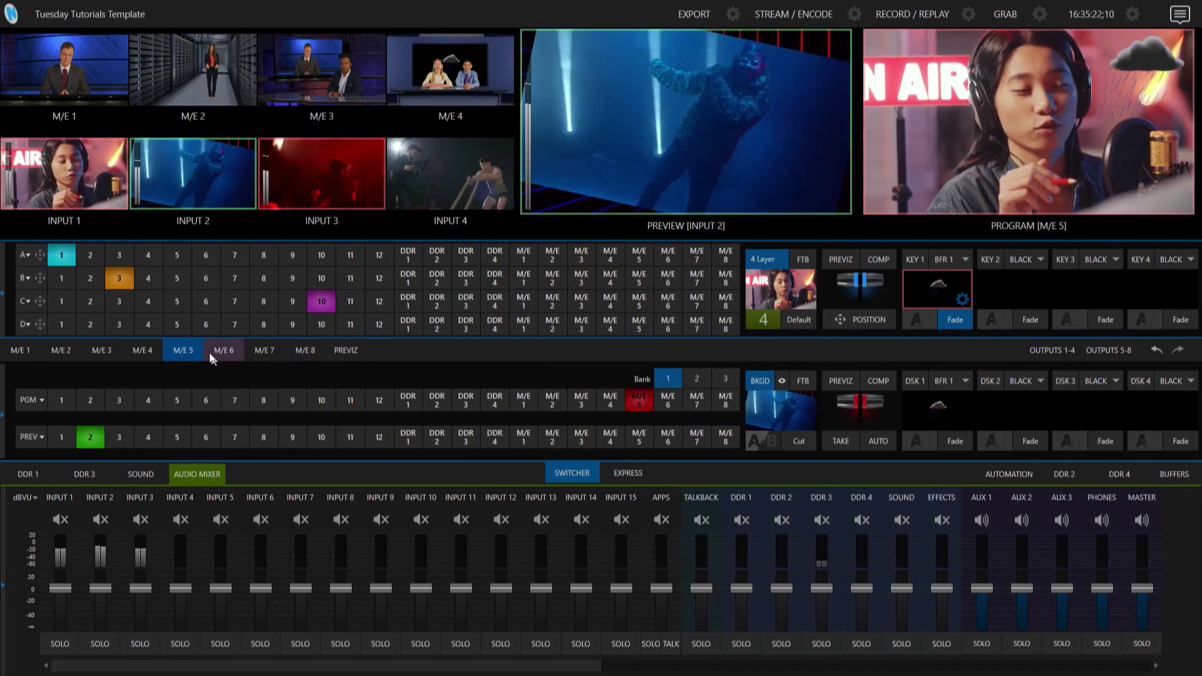
# - Collapse the M/E 5 rows, put Input 4 on program, and fade the DSK 1 storm cloud on
pyautogui.click(178, 352)
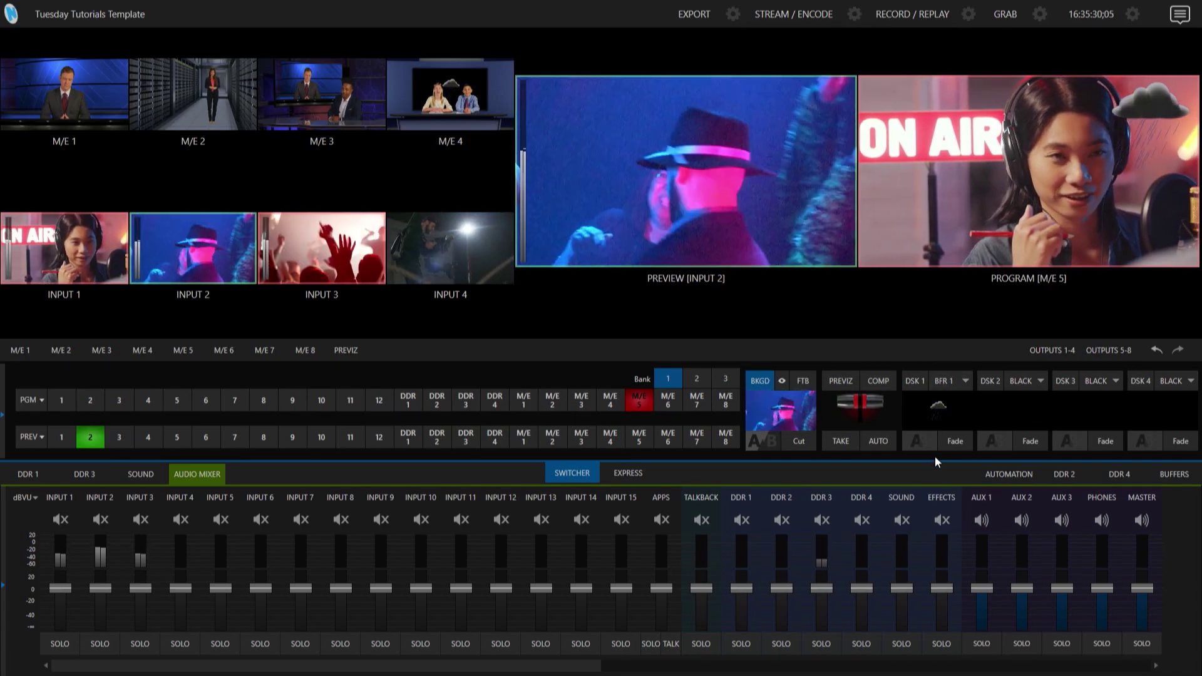
pyautogui.moveTo(952, 425)
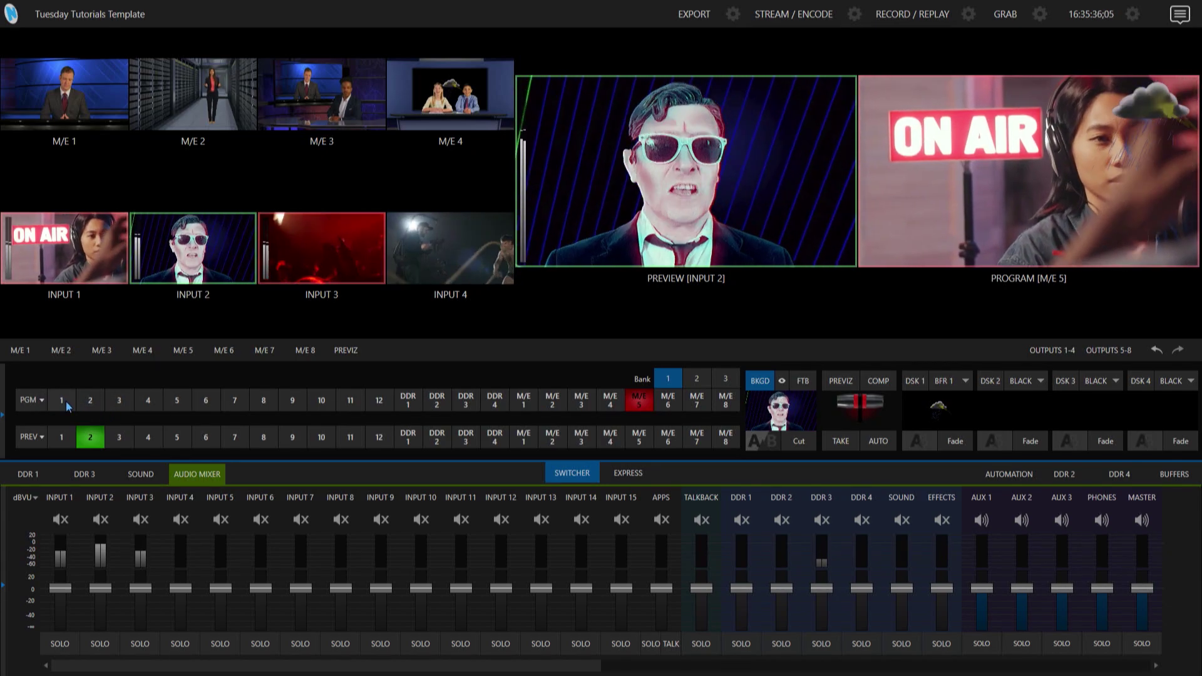
pyautogui.click(62, 400)
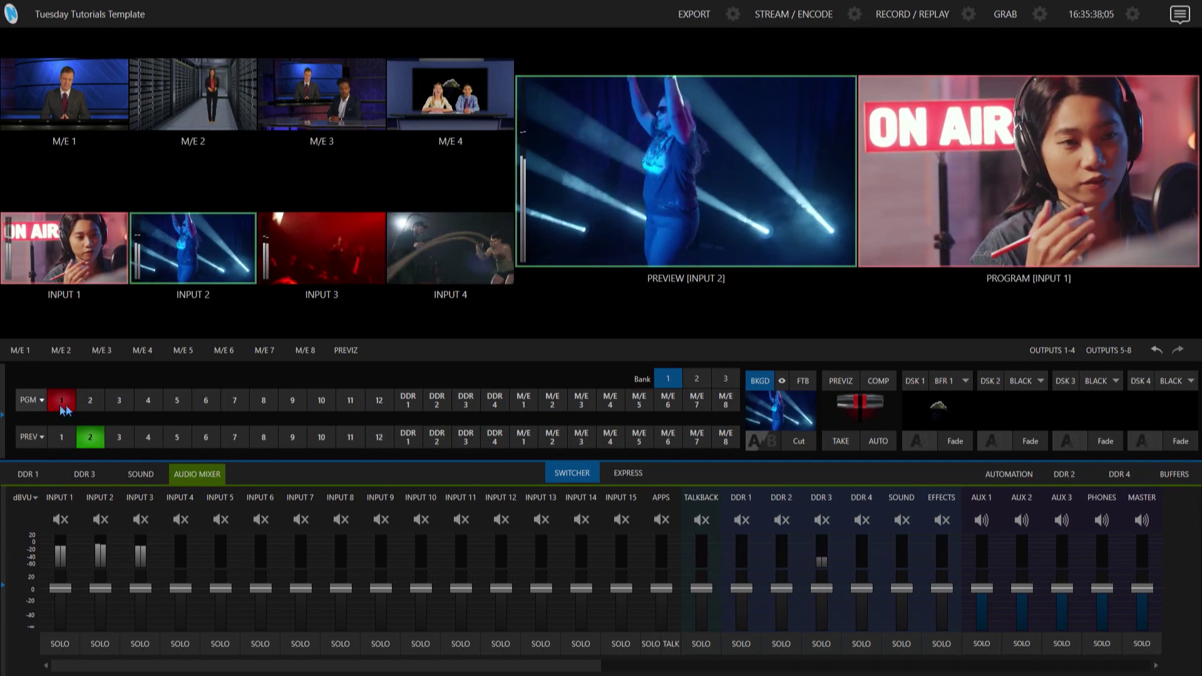
pyautogui.click(149, 401)
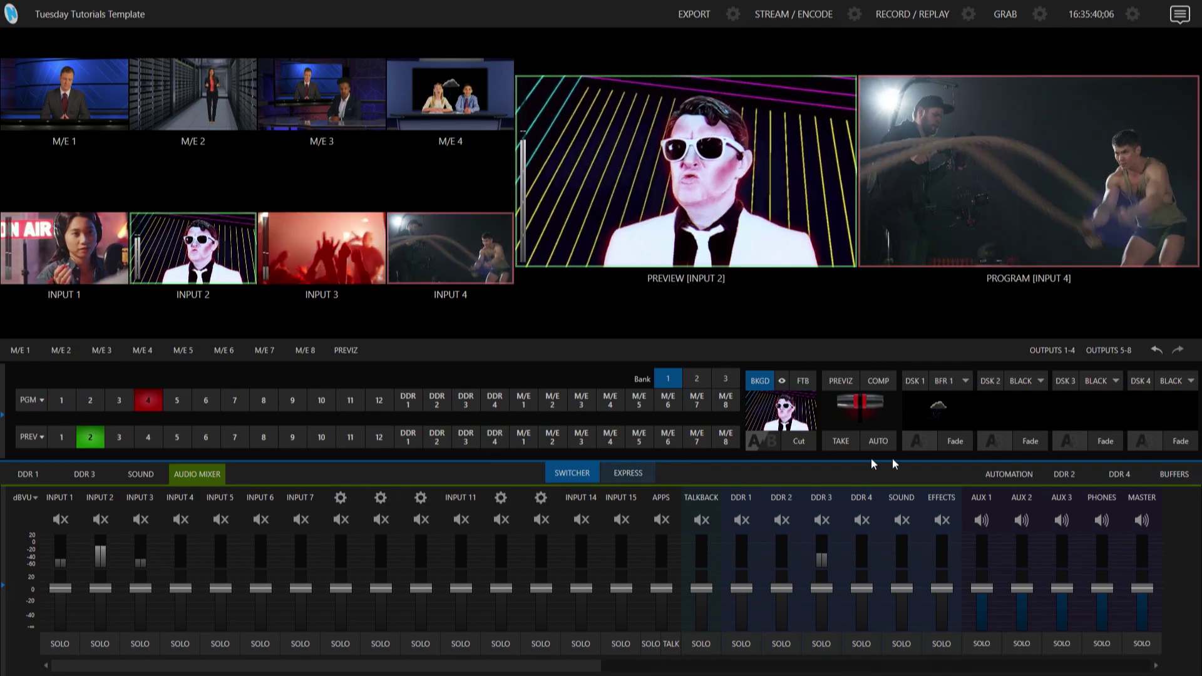
pyautogui.click(956, 442)
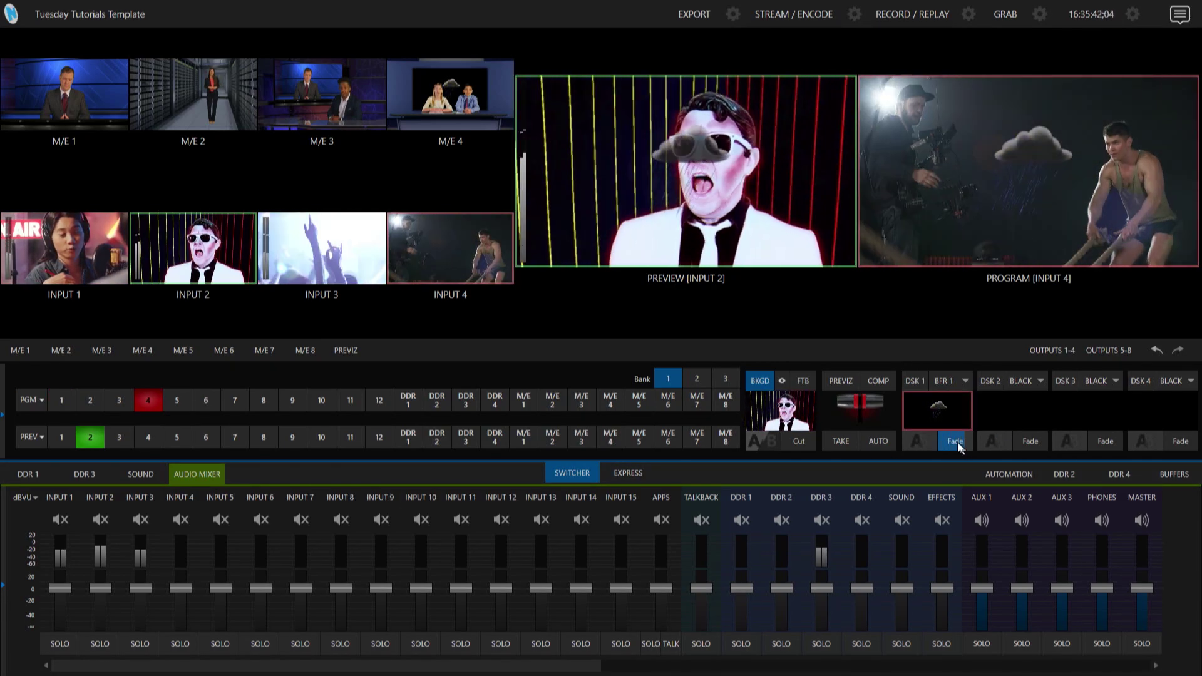
# - Enable DSK 1 Position and move the cloud to the upper right, X 118.3, Y -41.2
pyautogui.click(962, 421)
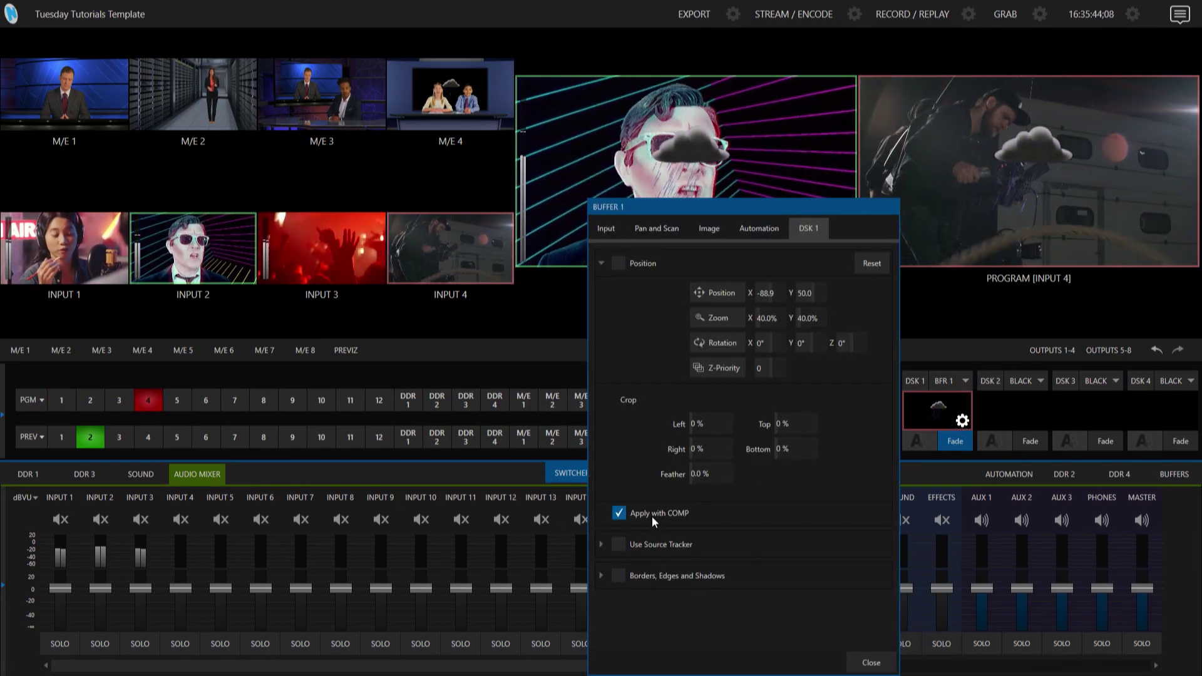
pyautogui.click(626, 258)
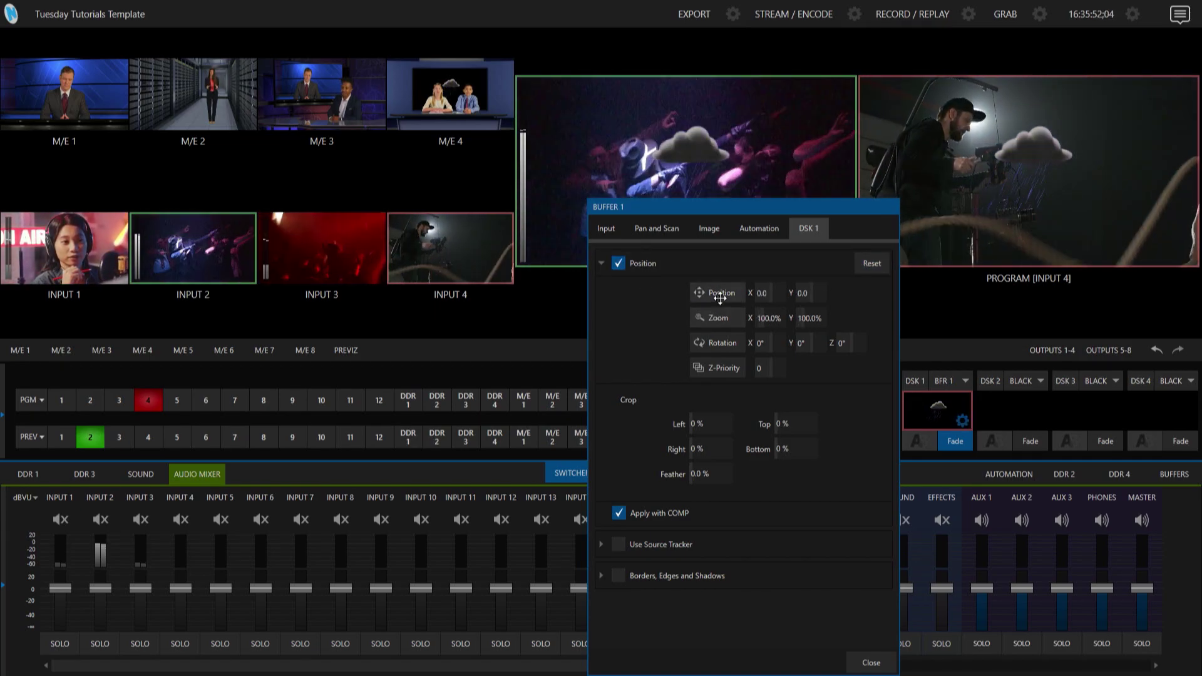
pyautogui.moveTo(735, 292); pyautogui.dragTo(910, 231)
# - Store the upper-right cloud layout as main switcher comp 1
pyautogui.click(861, 661)
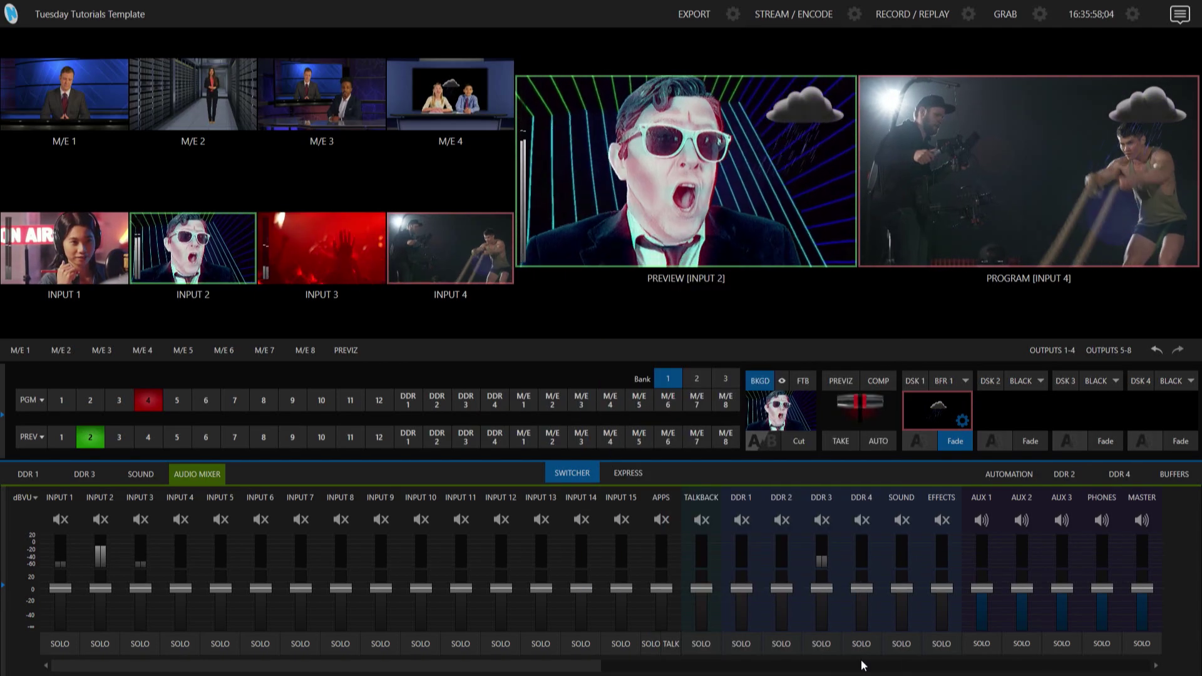
pyautogui.click(882, 380)
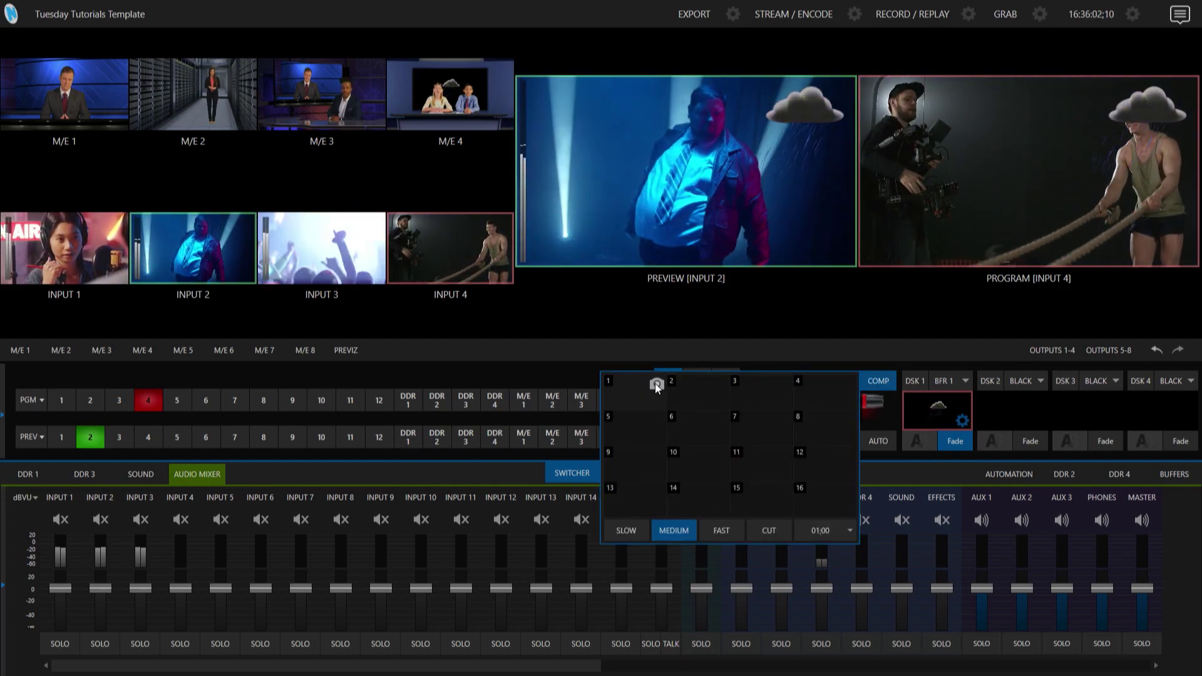
pyautogui.click(655, 383)
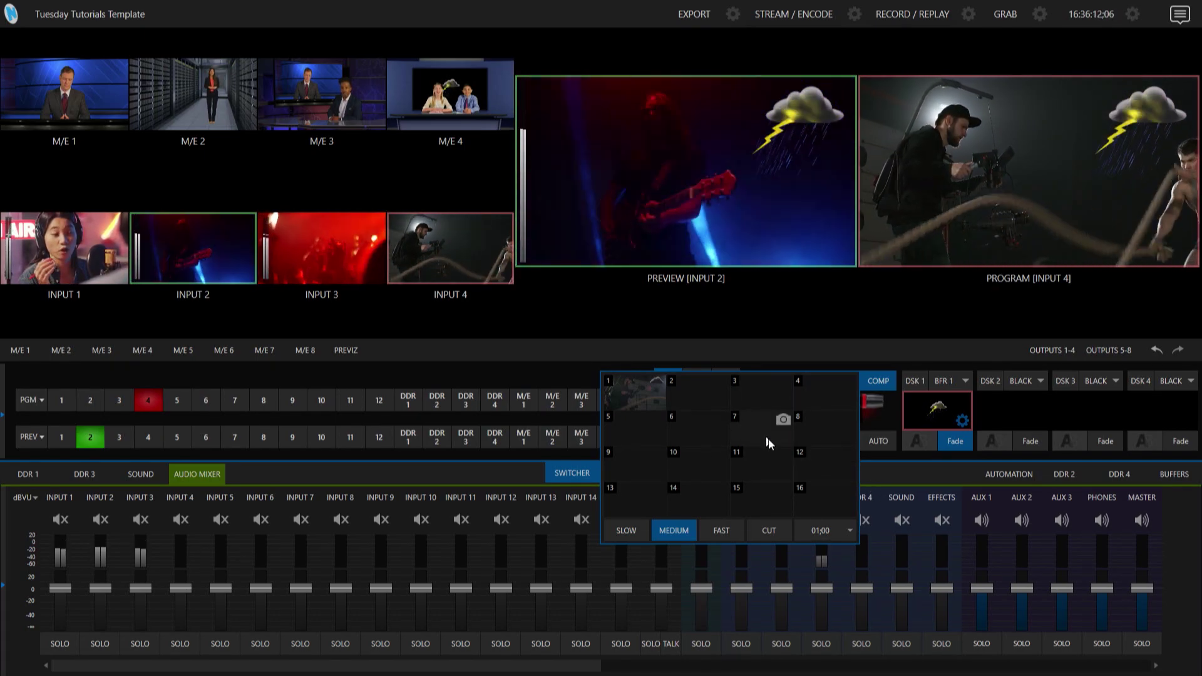
# - Move the downstream cloud to the upper left and set its X rotation to 720°
pyautogui.click(546, 371)
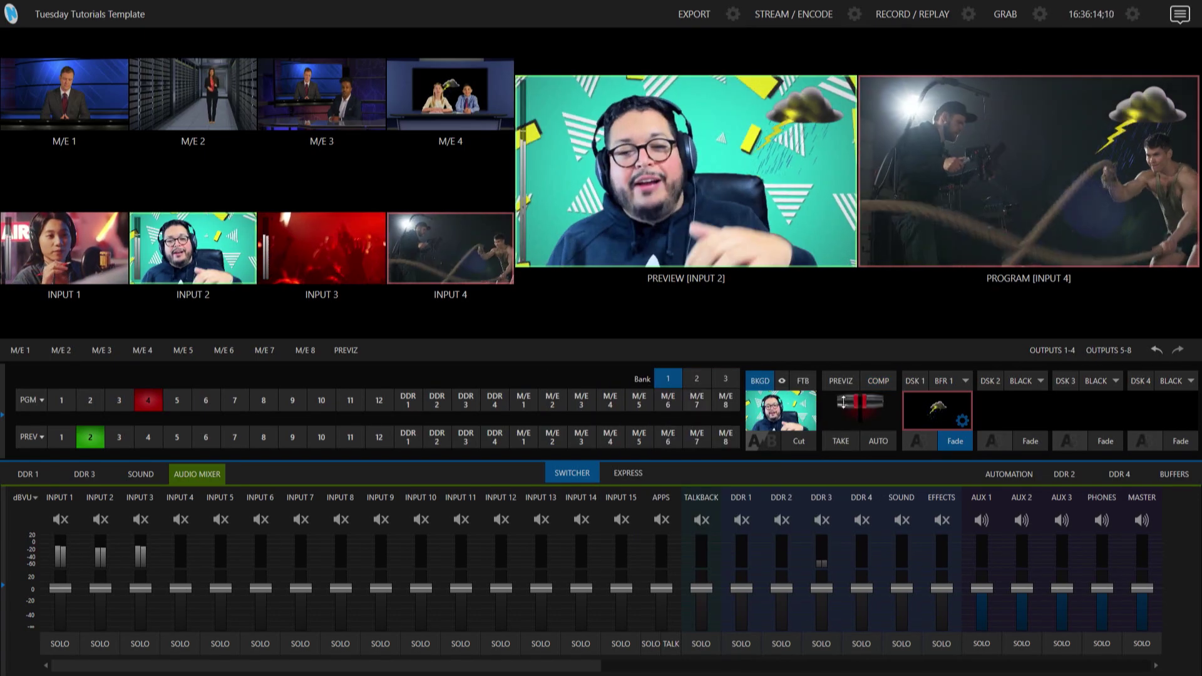
pyautogui.click(962, 422)
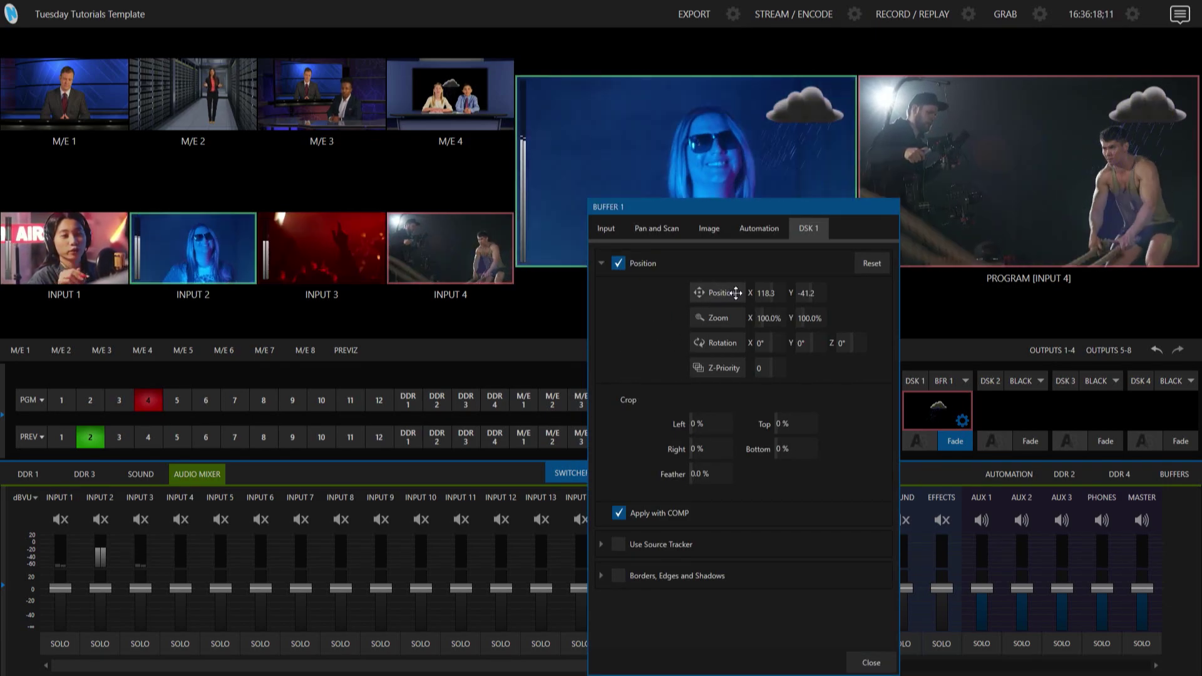
pyautogui.moveTo(701, 293); pyautogui.dragTo(384, 289)
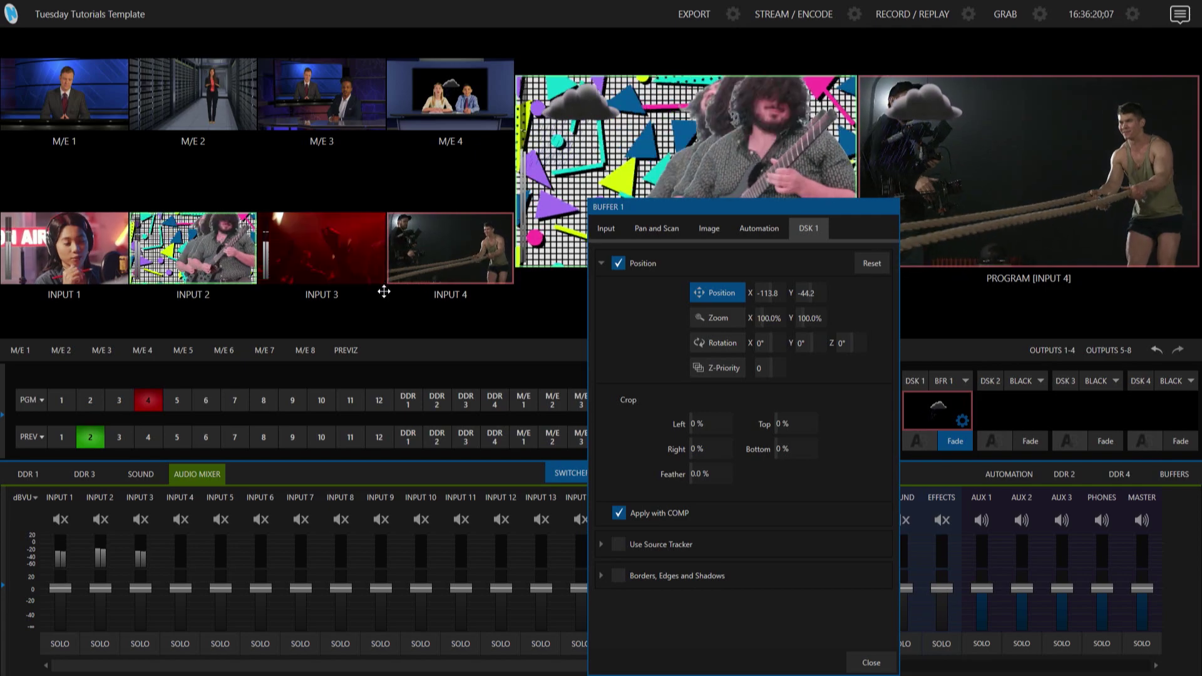
pyautogui.click(768, 346)
pyautogui.write('72')
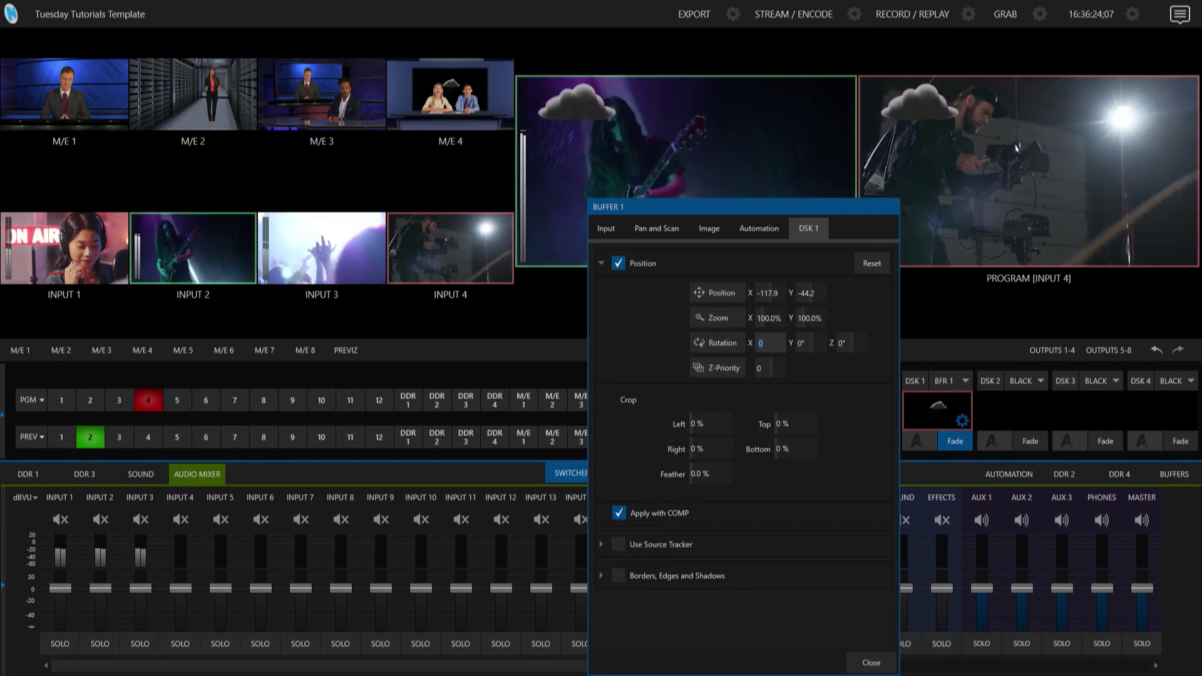
pyautogui.write('0')
pyautogui.press('Return')
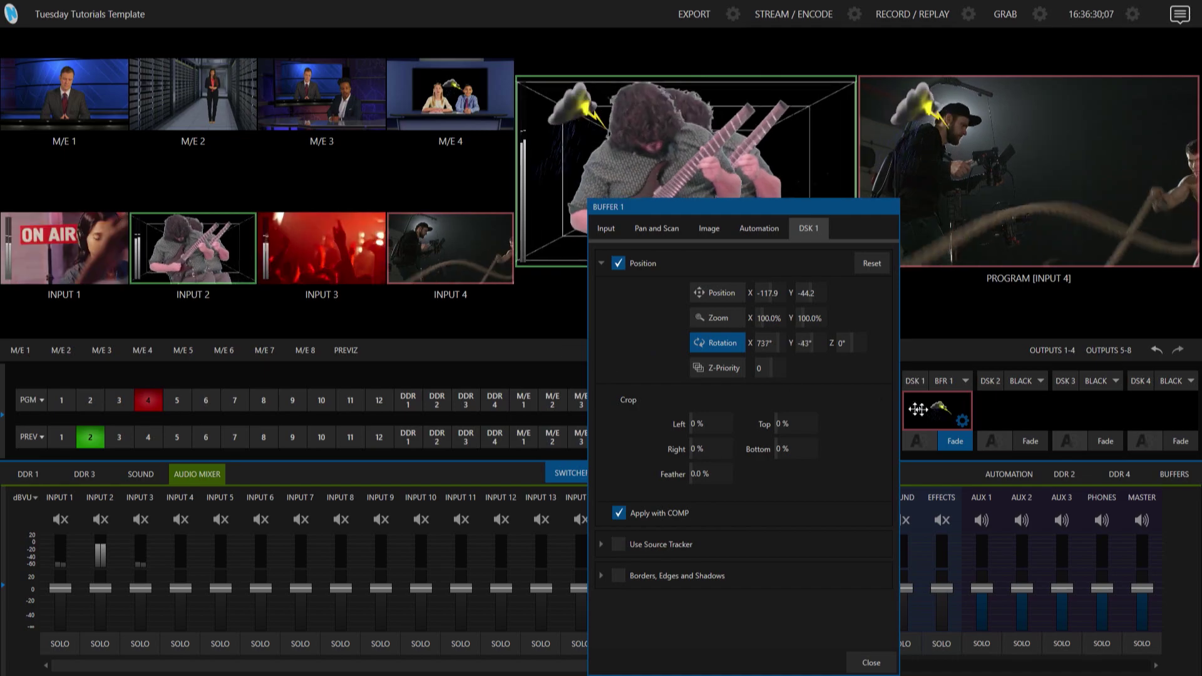
# - Spin the cloud, reset it, nudge it left of centre, and store the layout as comp 2
pyautogui.moveTo(648, 396); pyautogui.dragTo(983, 419)
pyautogui.moveTo(690, 406); pyautogui.dragTo(790, 339)
pyautogui.click(870, 264)
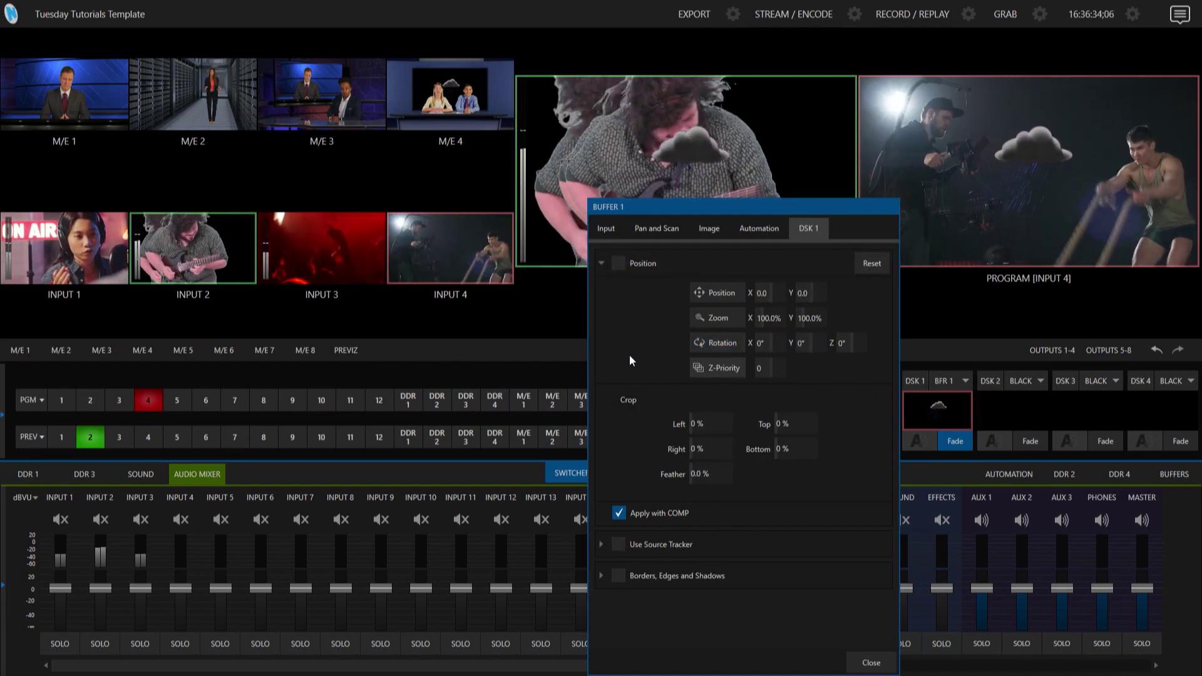
pyautogui.click(641, 262)
pyautogui.moveTo(717, 292); pyautogui.dragTo(624, 280)
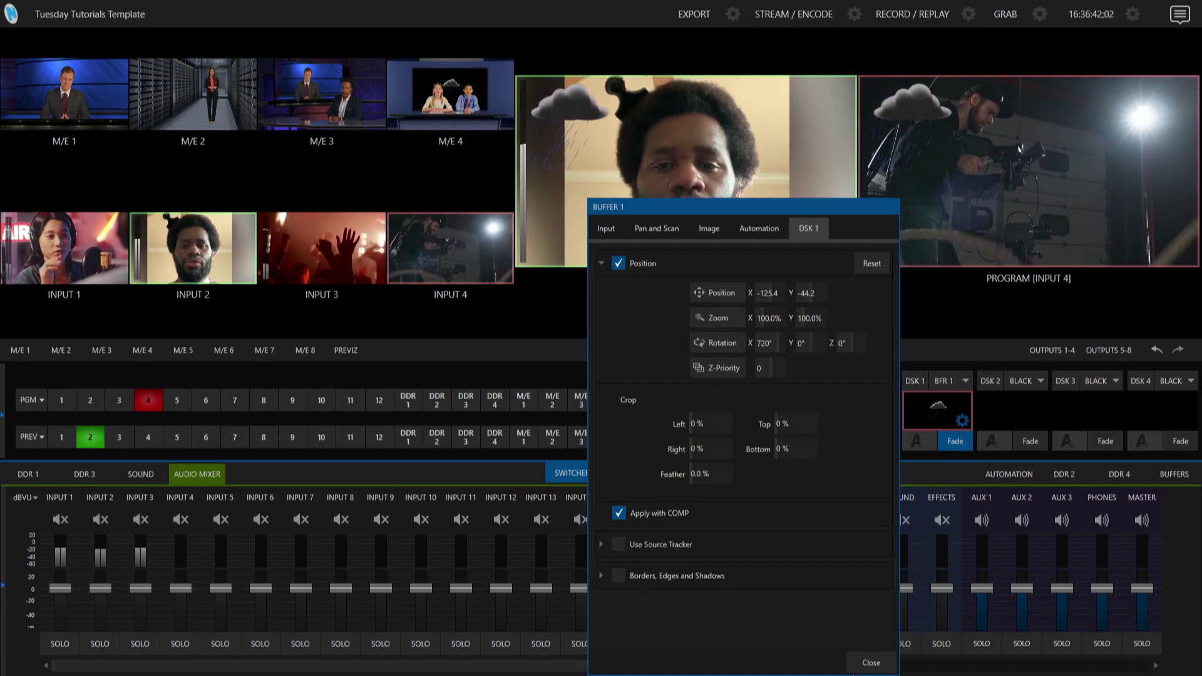
pyautogui.click(871, 663)
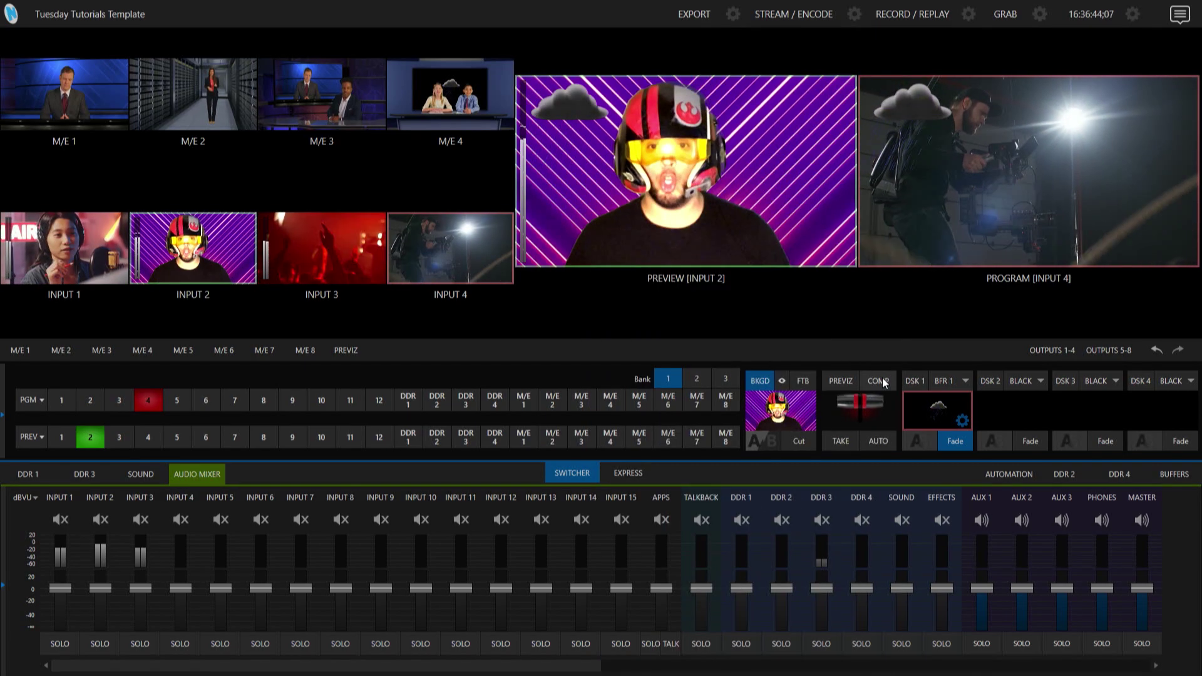
pyautogui.click(880, 381)
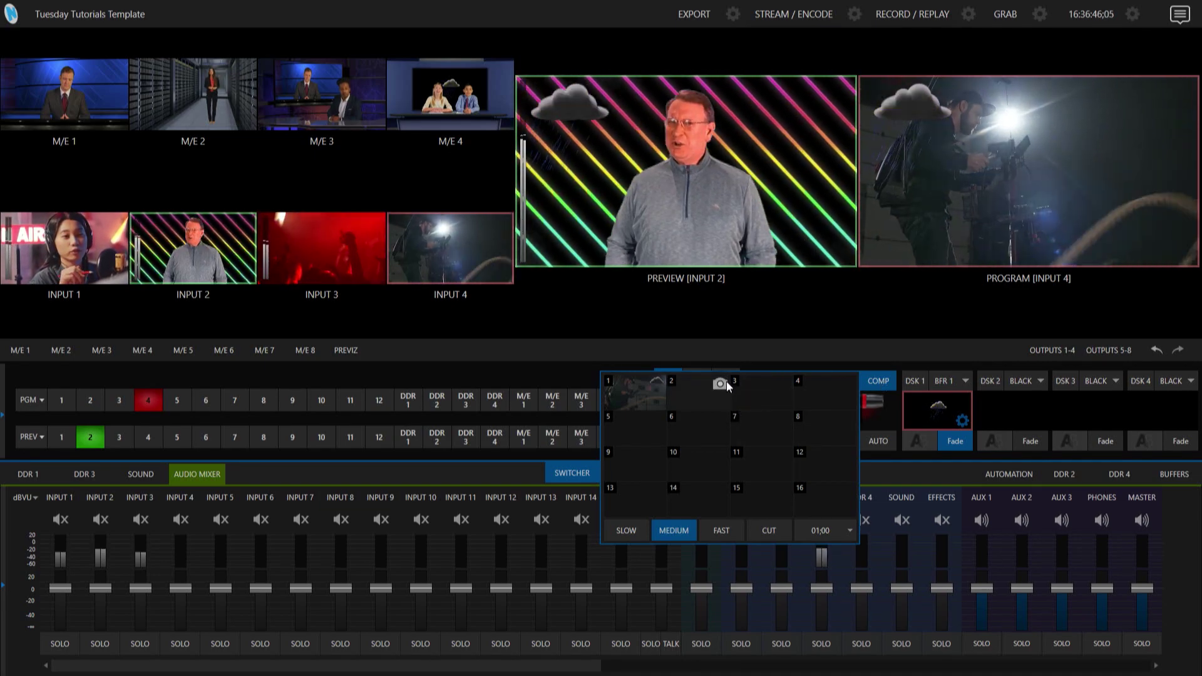
pyautogui.click(718, 384)
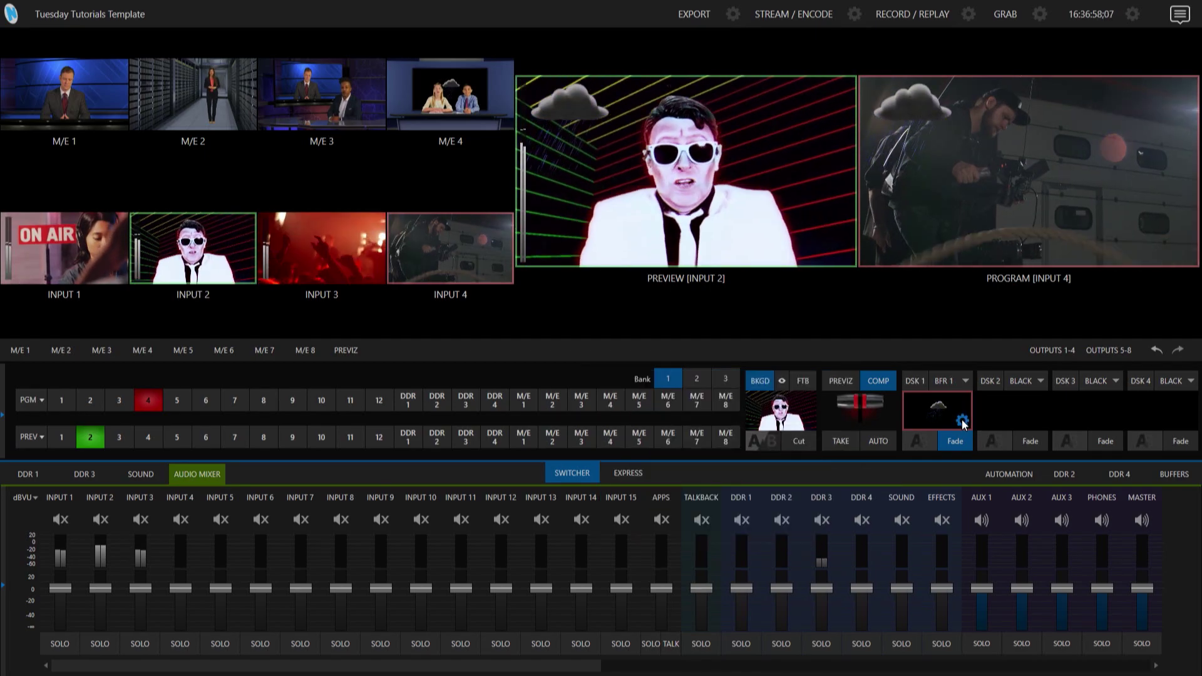
# - Verify DSK 1 still has Apply with COMP enabled, then reopen the comp bin showing comps 1 and 2
pyautogui.click(962, 421)
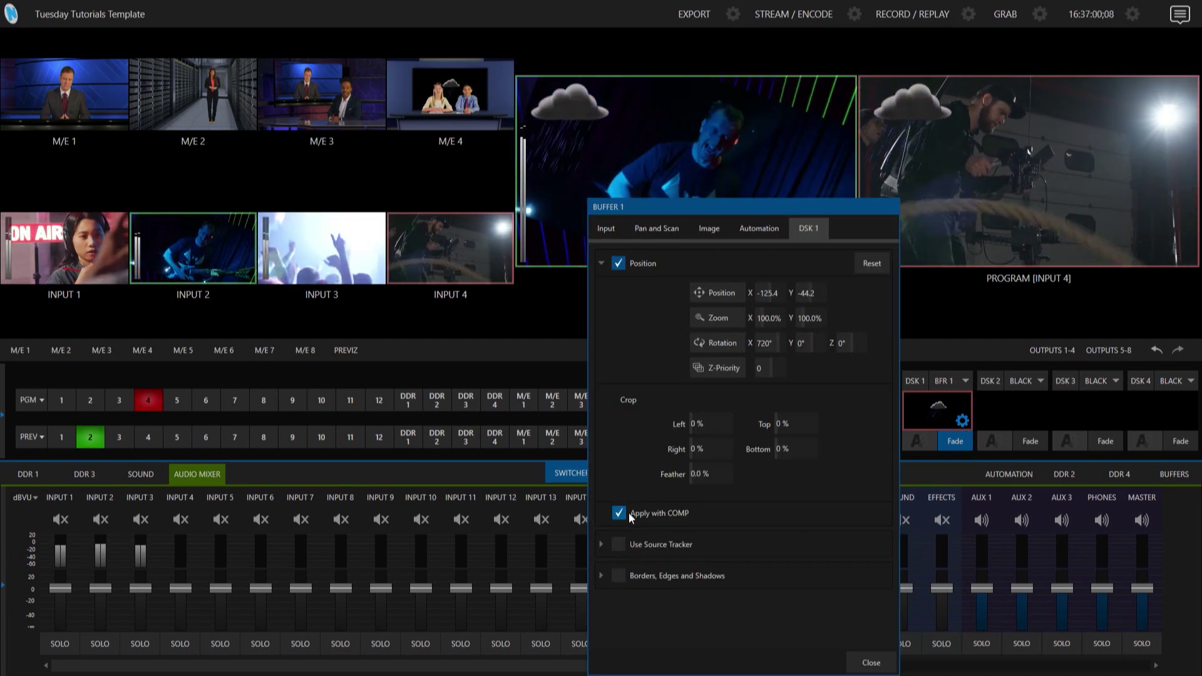
pyautogui.click(870, 662)
pyautogui.click(885, 380)
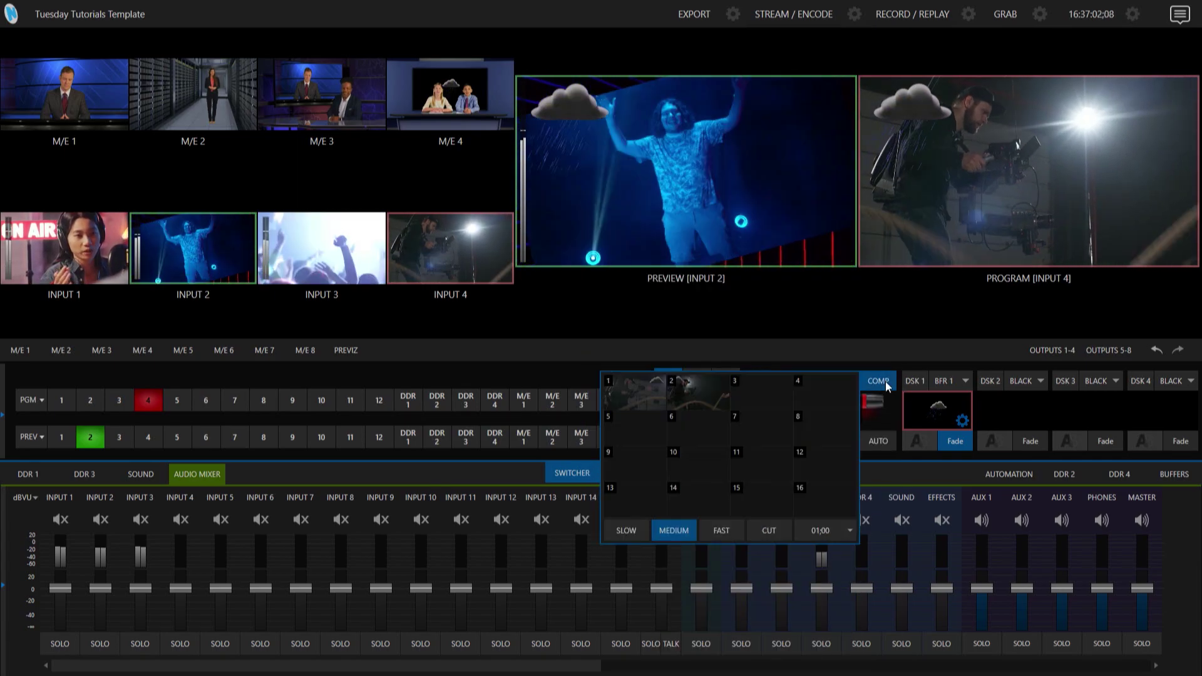